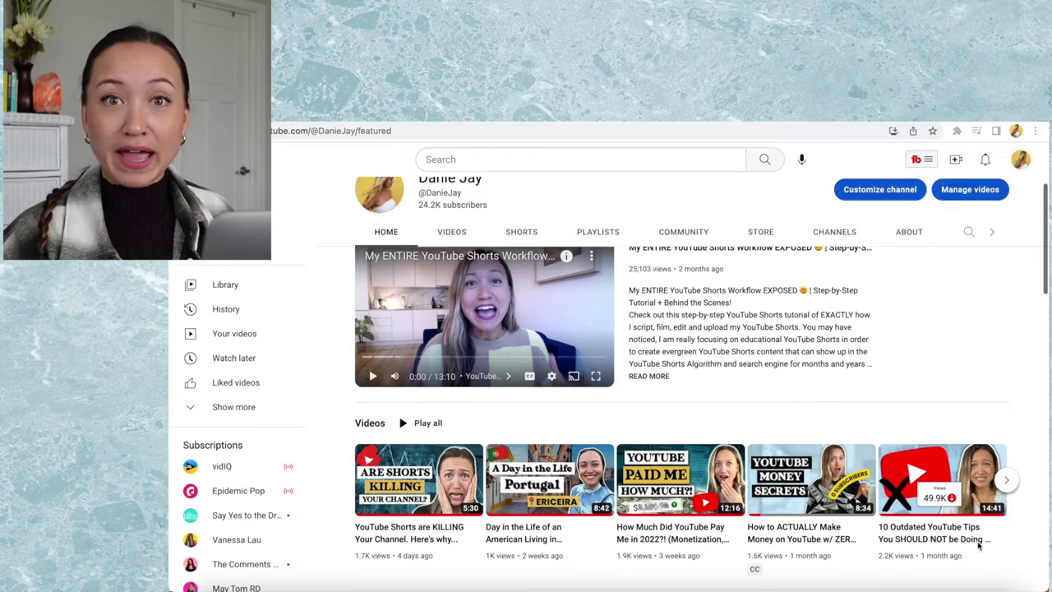
# Move past the ideal client avatar and content pillars slide to the 'YouTube 101' channel page.
pyautogui.scroll(-5, 980, 545)
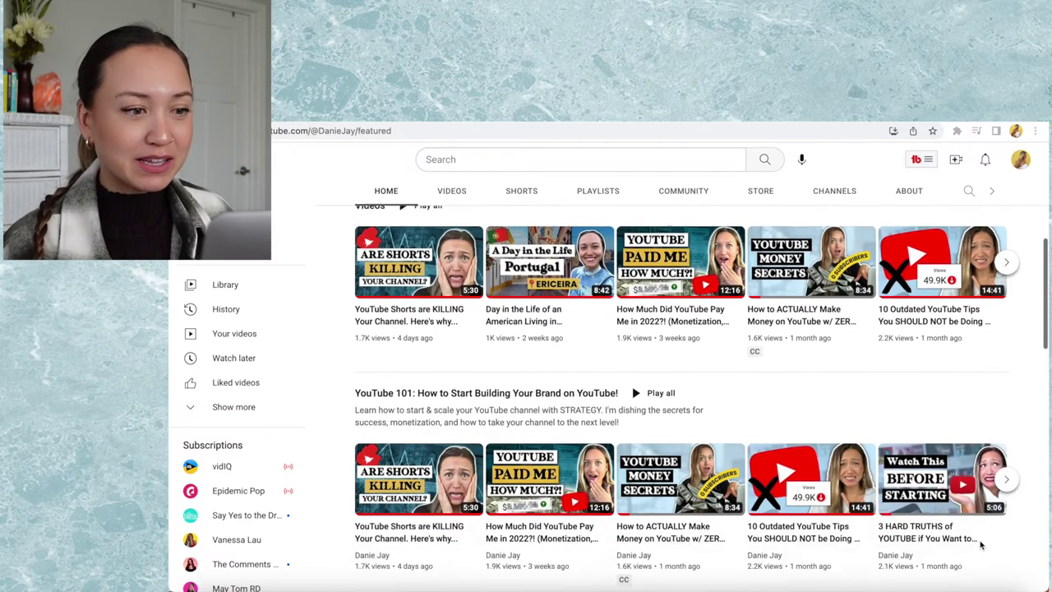
pyautogui.scroll(-3, 980, 545)
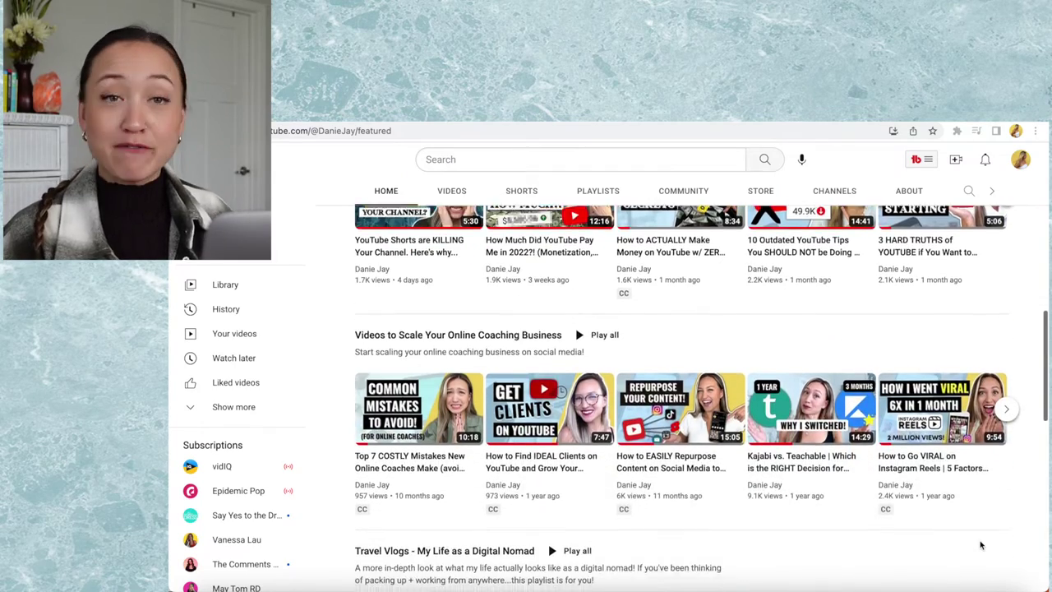
pyautogui.scroll(-3, 980, 544)
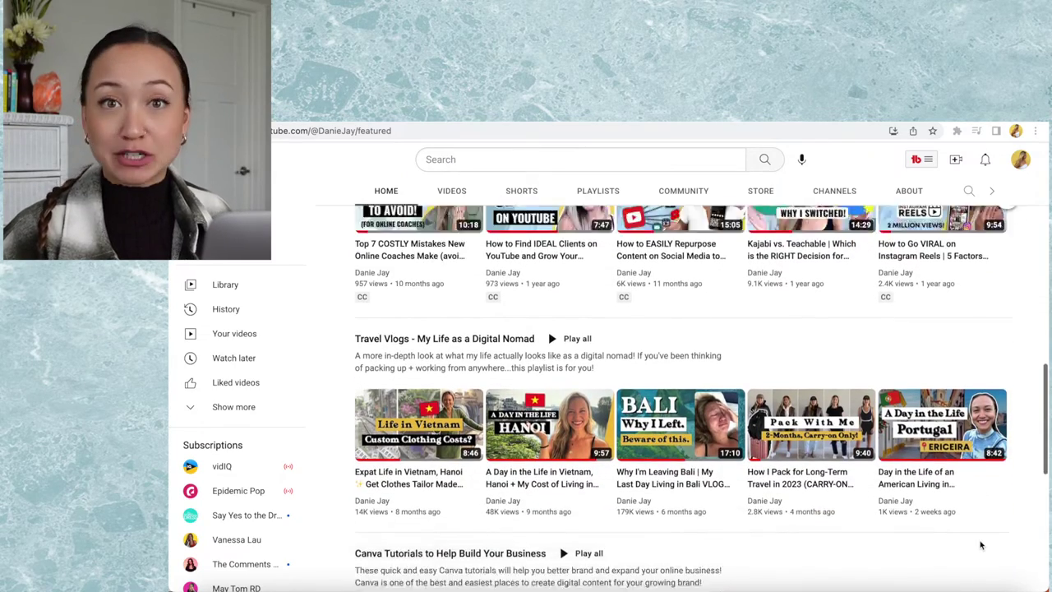
pyautogui.scroll(-1, 980, 544)
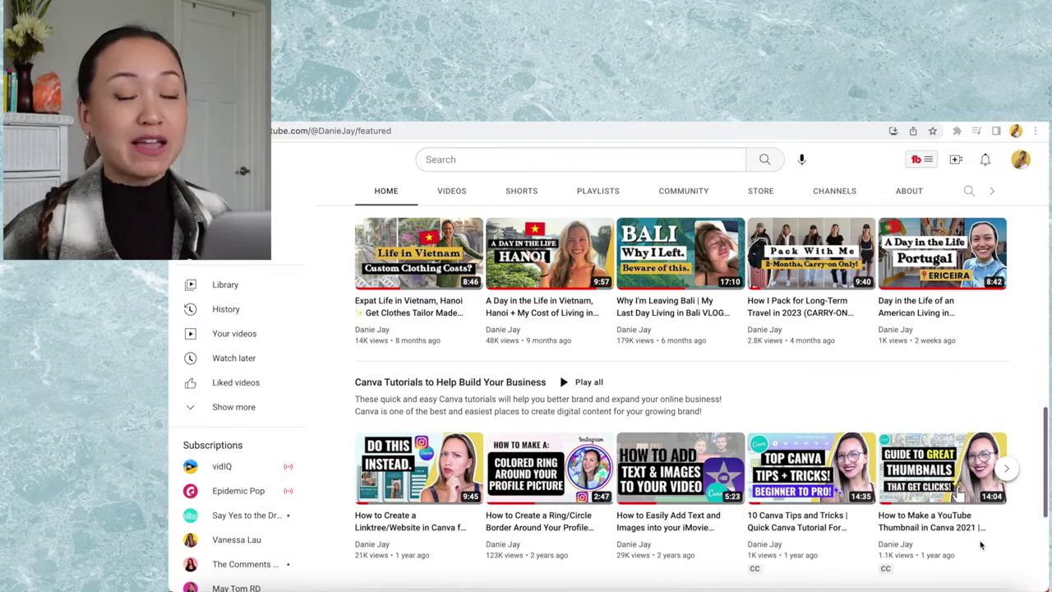
pyautogui.scroll(-3, 980, 544)
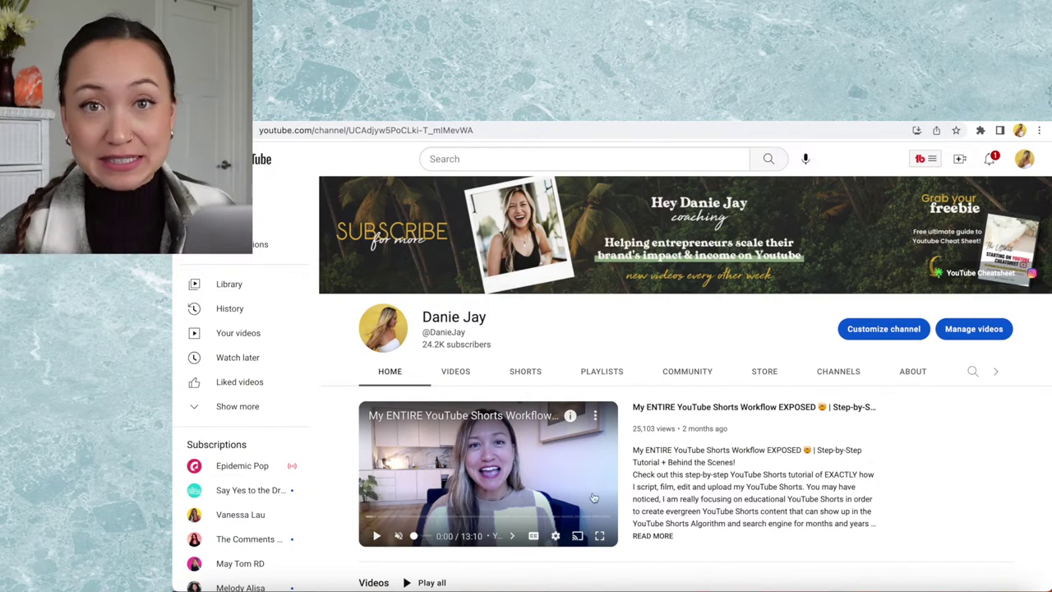
# Go from the account menu to YouTube Studio's dashboard and start a new playlist via CREATE.
pyautogui.click(1025, 161)
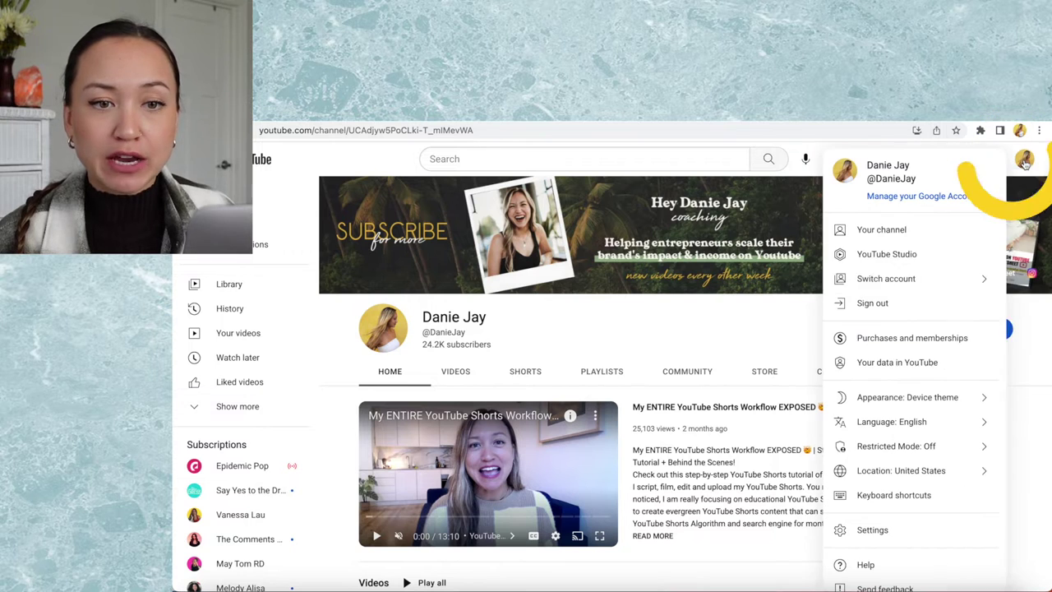
pyautogui.click(899, 261)
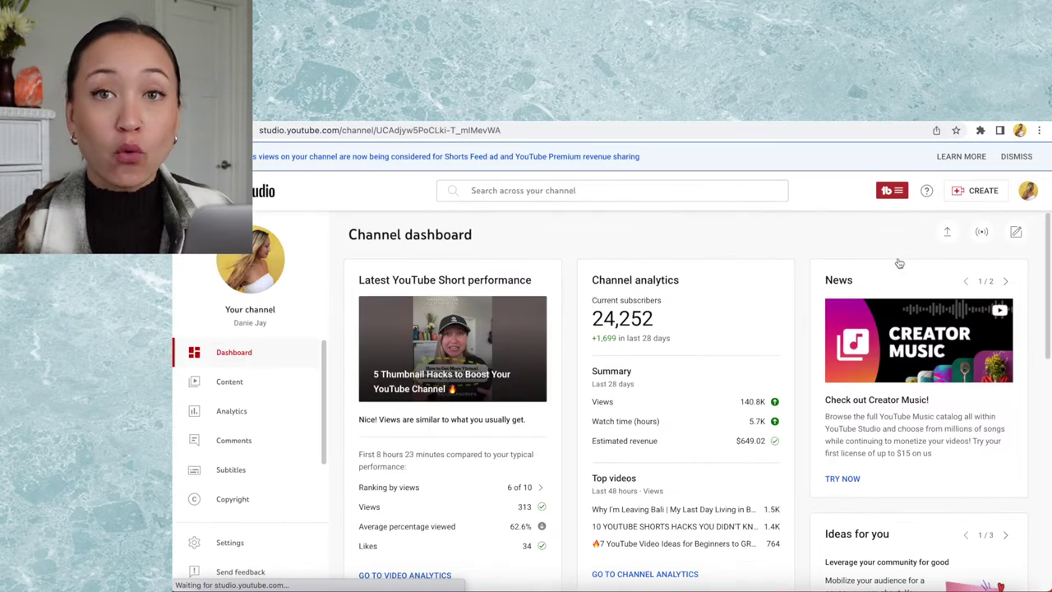
pyautogui.click(976, 191)
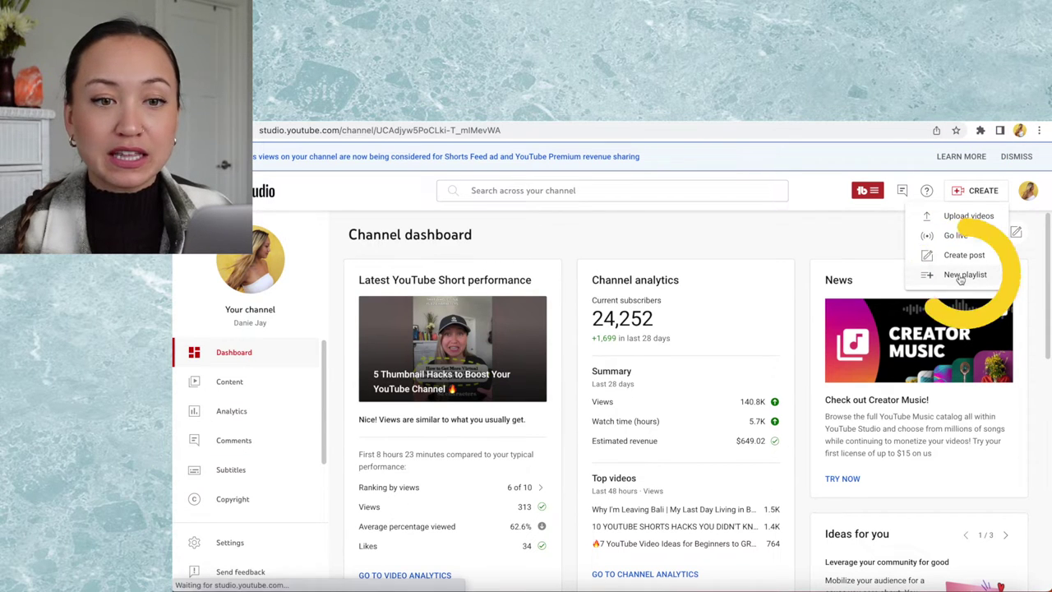
pyautogui.click(960, 276)
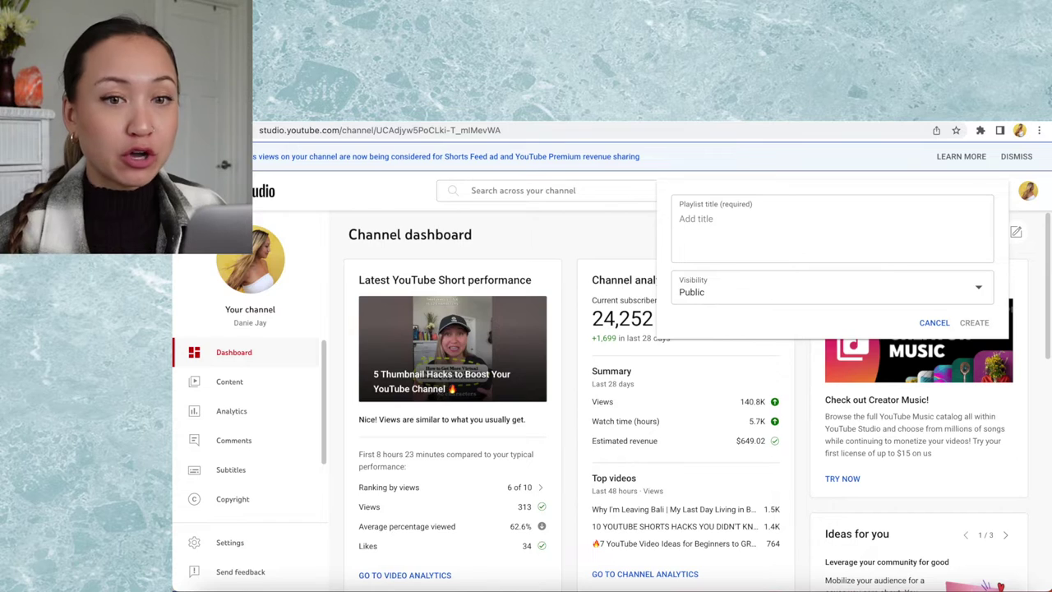
# Load the channel's videos page in a new tab and launch TubeBuddy's Keyword Explorer.
pyautogui.hotkey('ctrl', 't')
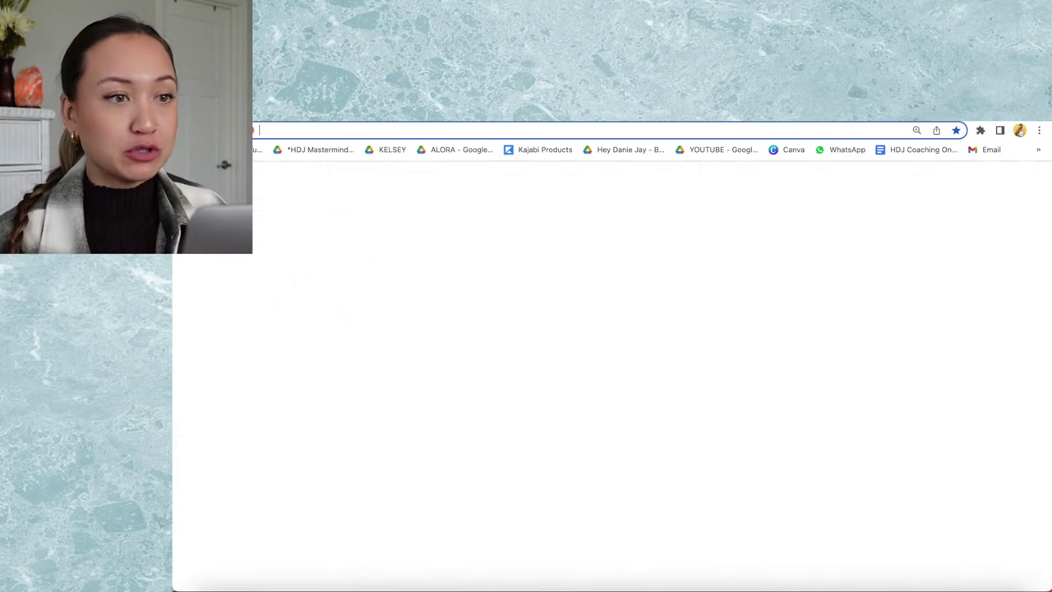
pyautogui.write('you')
pyautogui.press('Return')
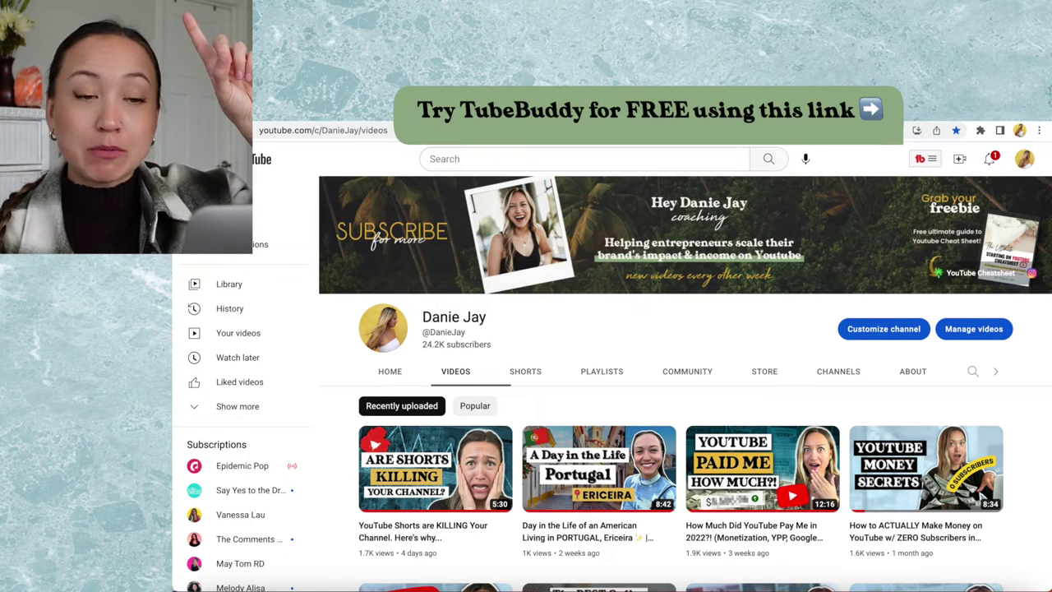
pyautogui.click(922, 161)
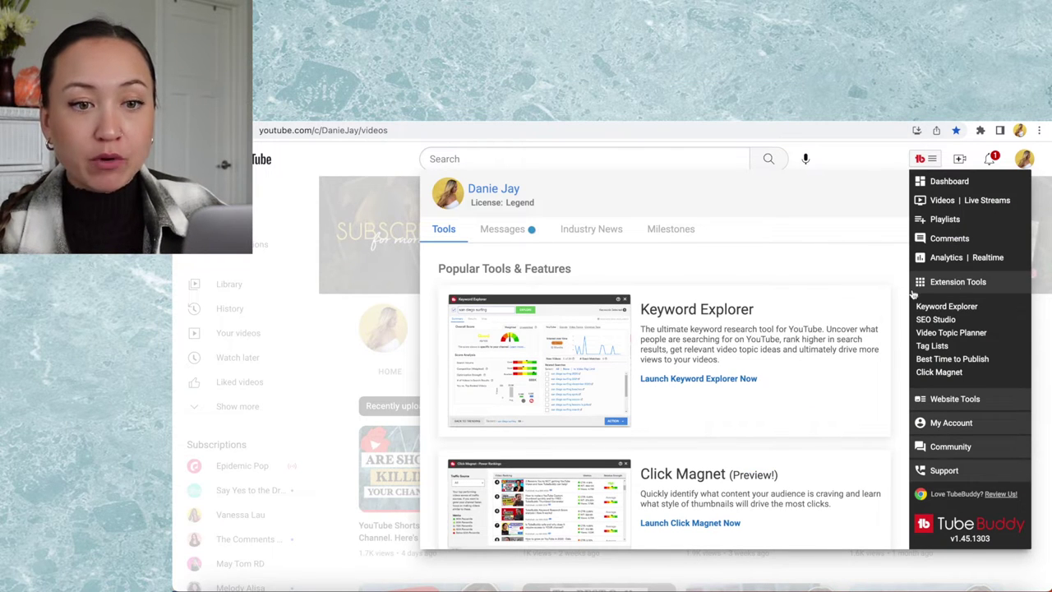
pyautogui.click(972, 306)
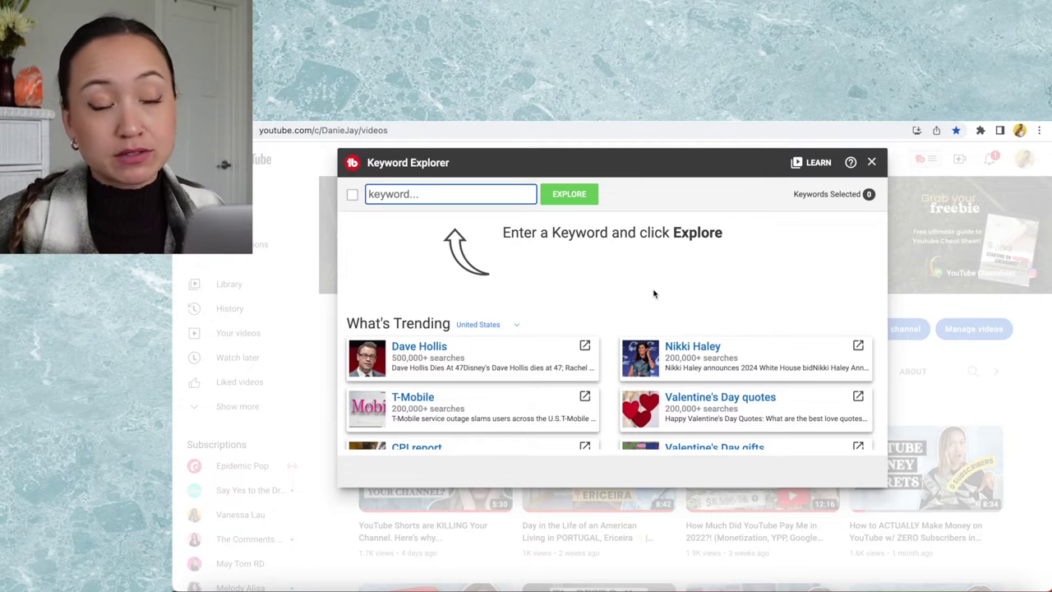
# Search 'pilates reformer workout' and analyse the related 'pilates reformer workout beginner' (67/100).
pyautogui.write('pilates reformer')
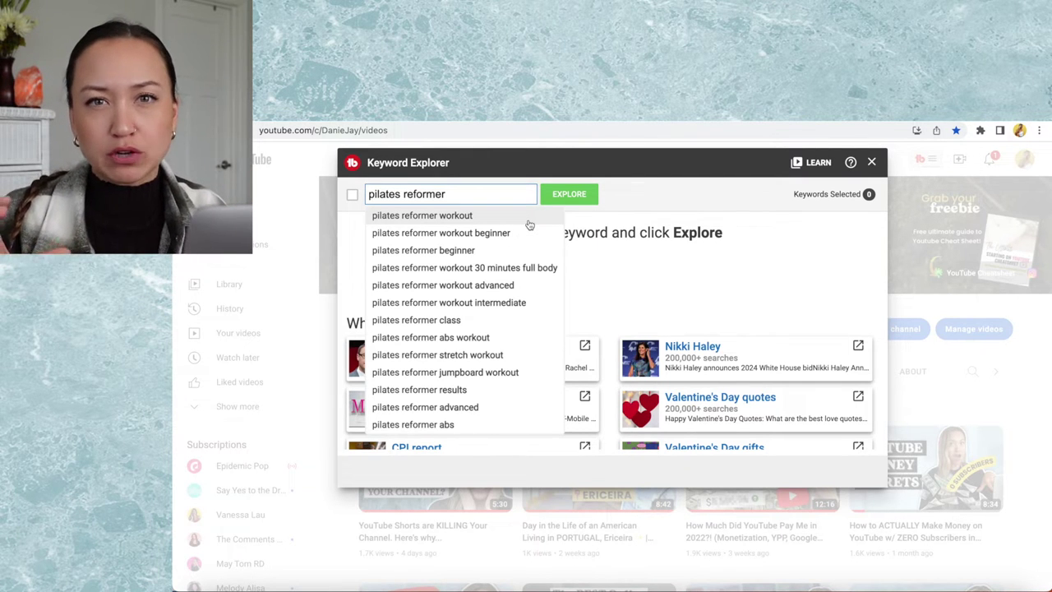
pyautogui.click(470, 218)
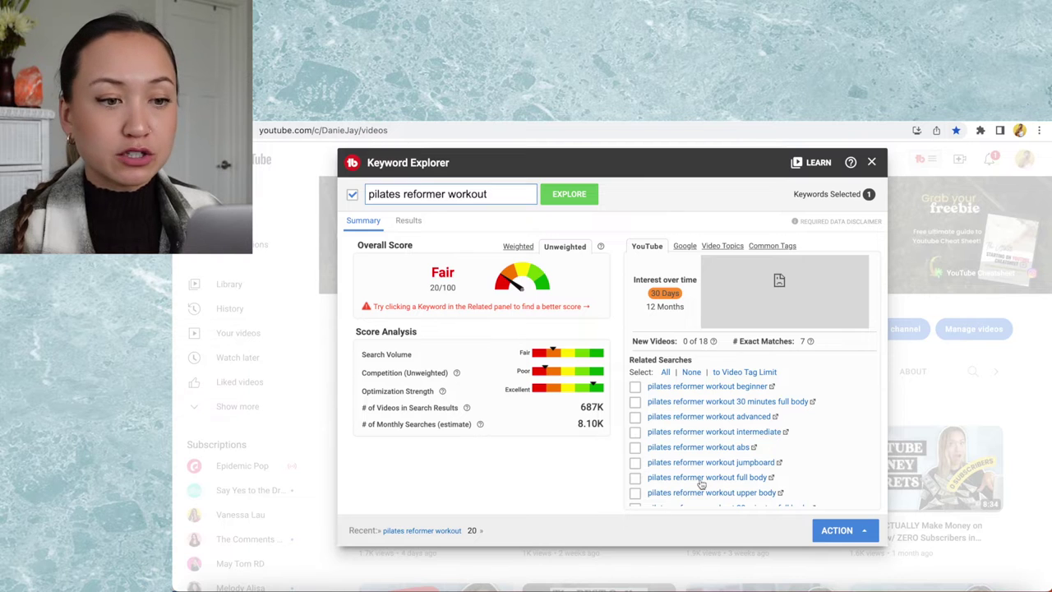
pyautogui.scroll(-1, 748, 400)
pyautogui.scroll(1, 746, 401)
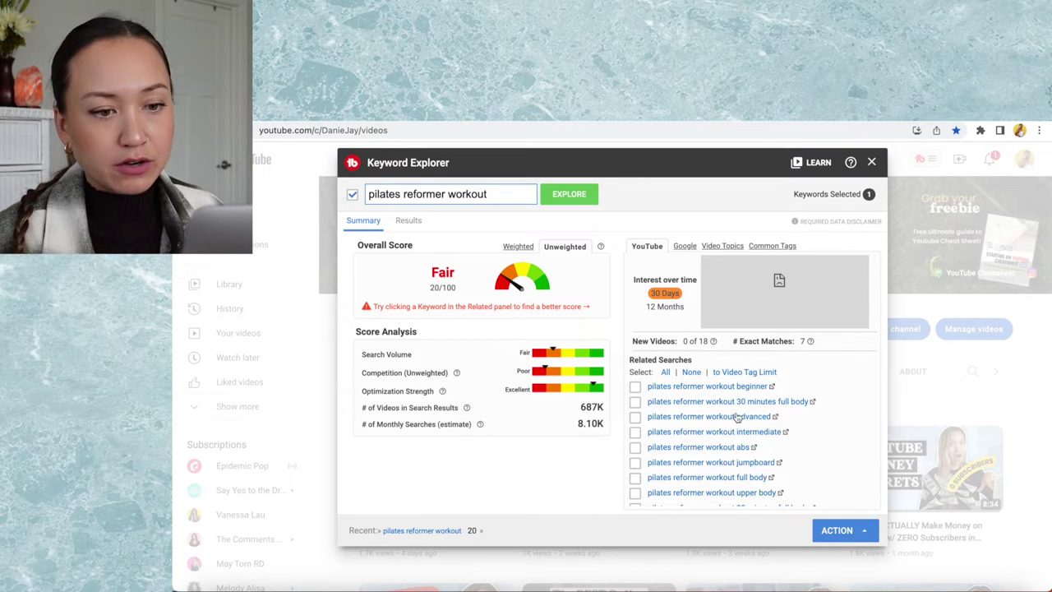
pyautogui.scroll(-1, 721, 440)
pyautogui.scroll(-3, 717, 442)
pyautogui.scroll(5, 718, 438)
pyautogui.click(725, 388)
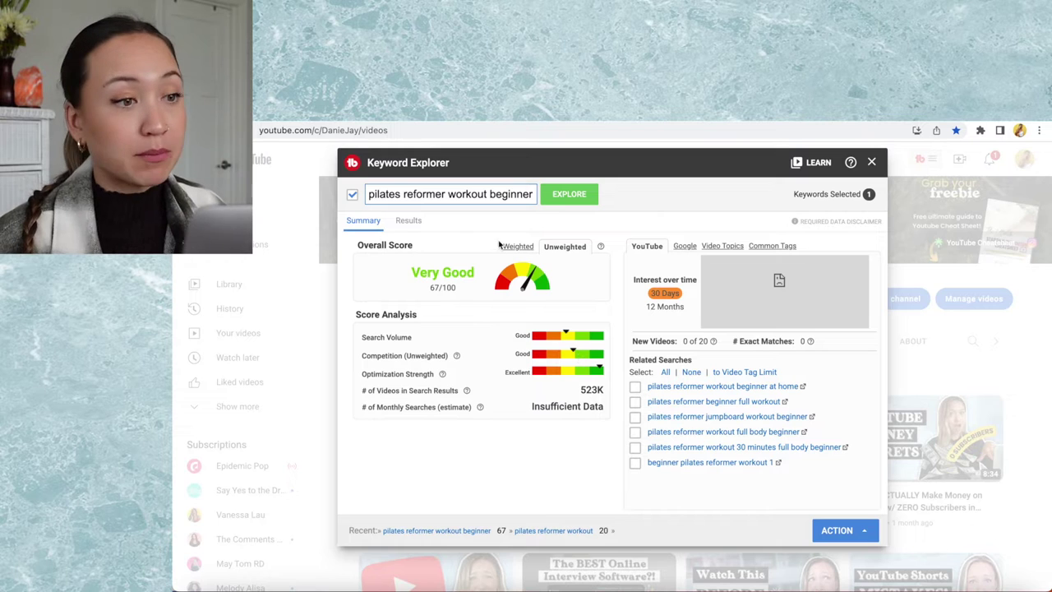
# Replace the query with the 'beginner pilates reformer workout' suggestion.
pyautogui.tripleClick(481, 194)
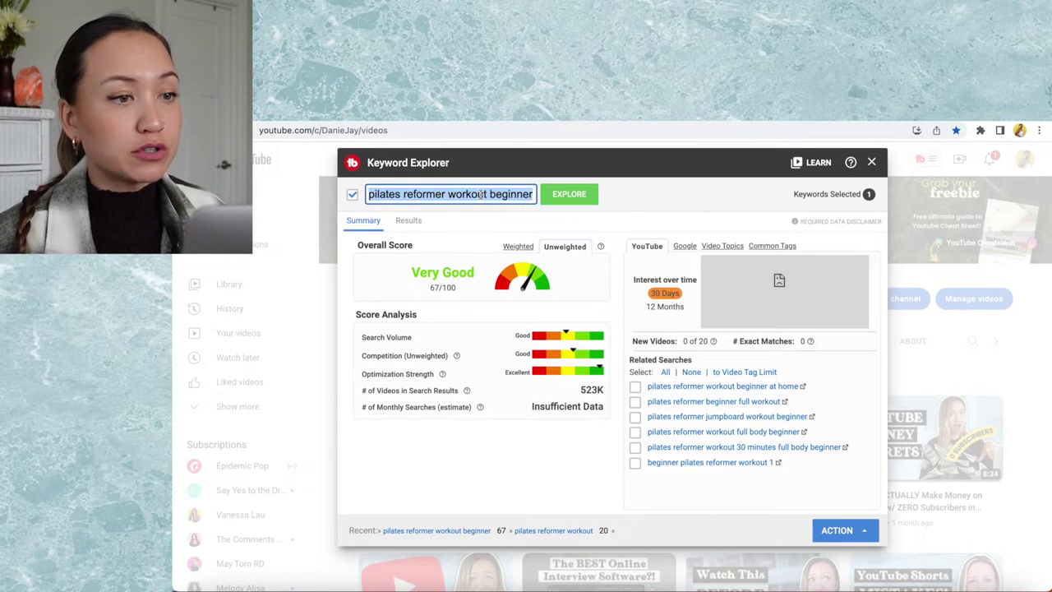
pyautogui.tripleClick(457, 195)
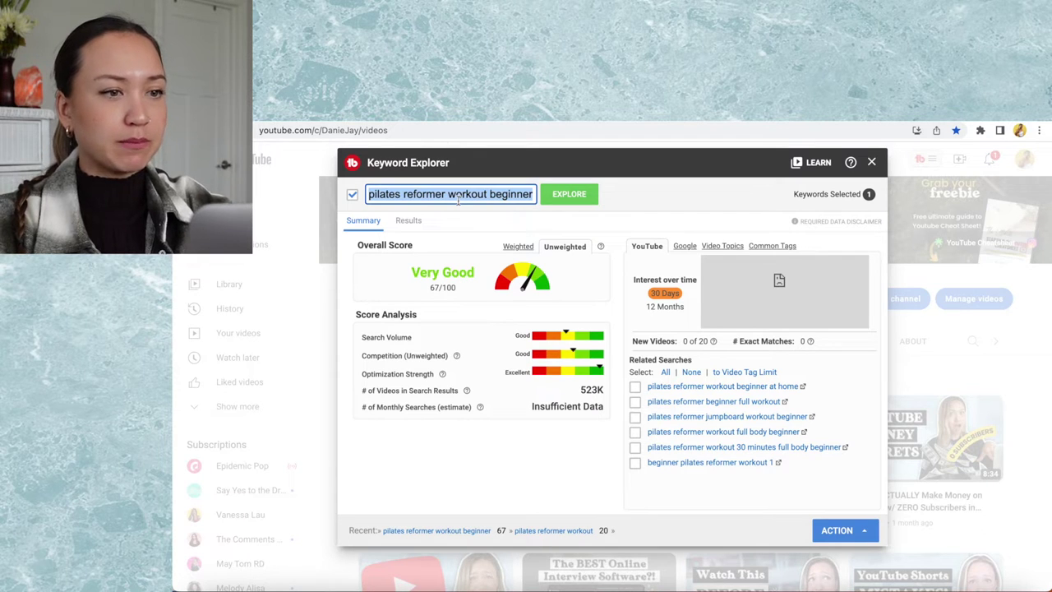
pyautogui.write('Beginner')
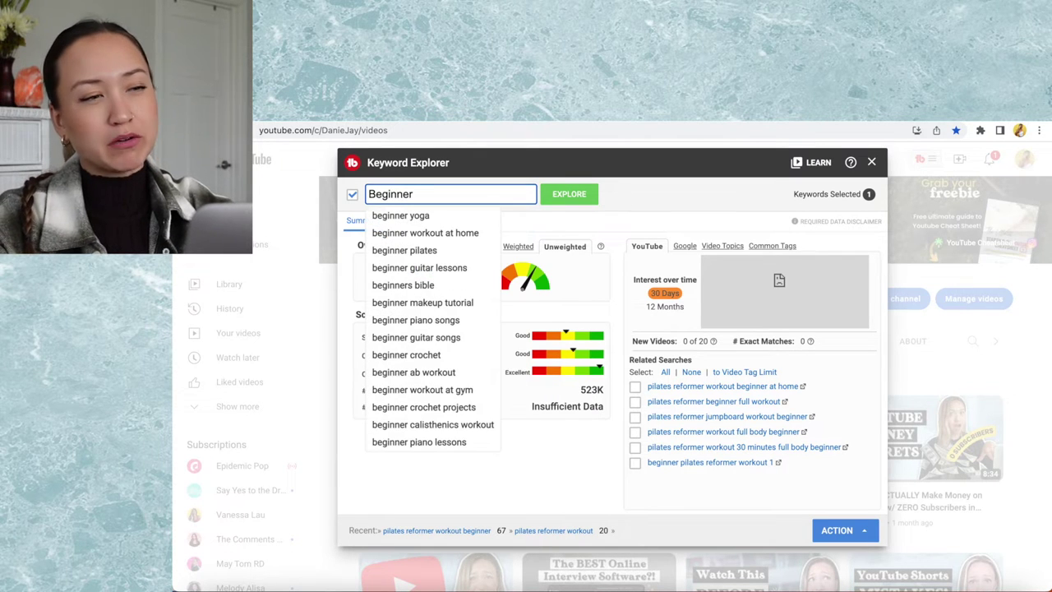
pyautogui.write(' p')
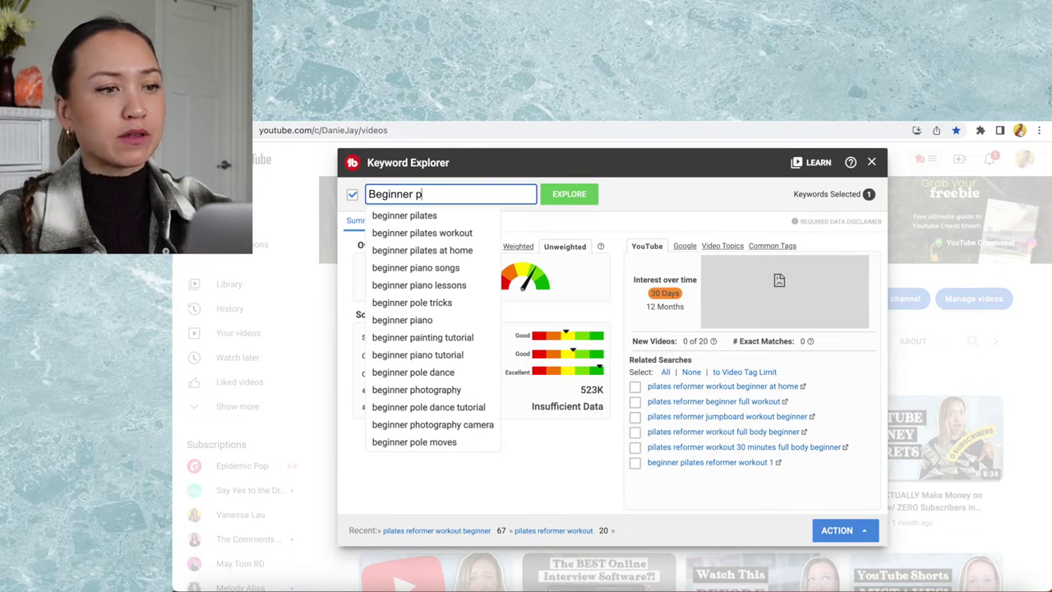
pyautogui.write('ilates reform')
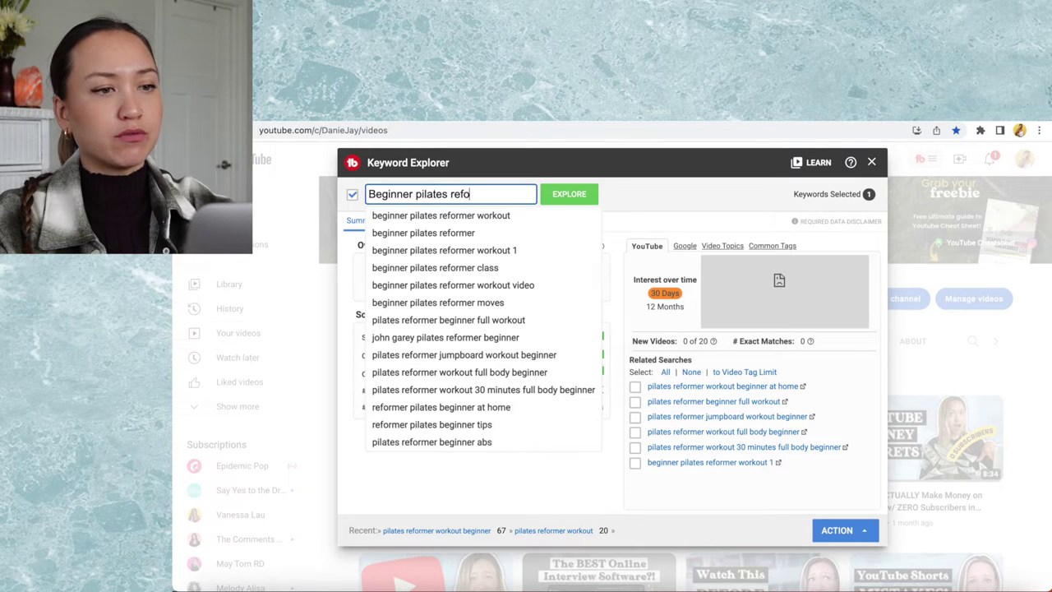
pyautogui.click(456, 215)
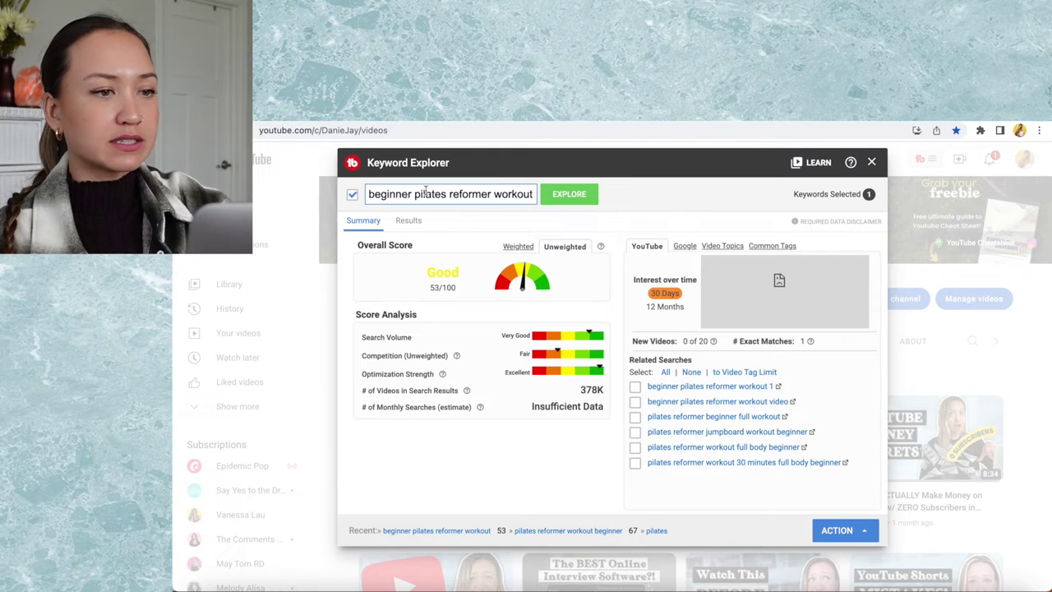
# Search the variant 'at home pilates reformer workouts', scoring Very Good at 71/100.
pyautogui.click(533, 194)
pyautogui.write('s at home')
pyautogui.press('Return')
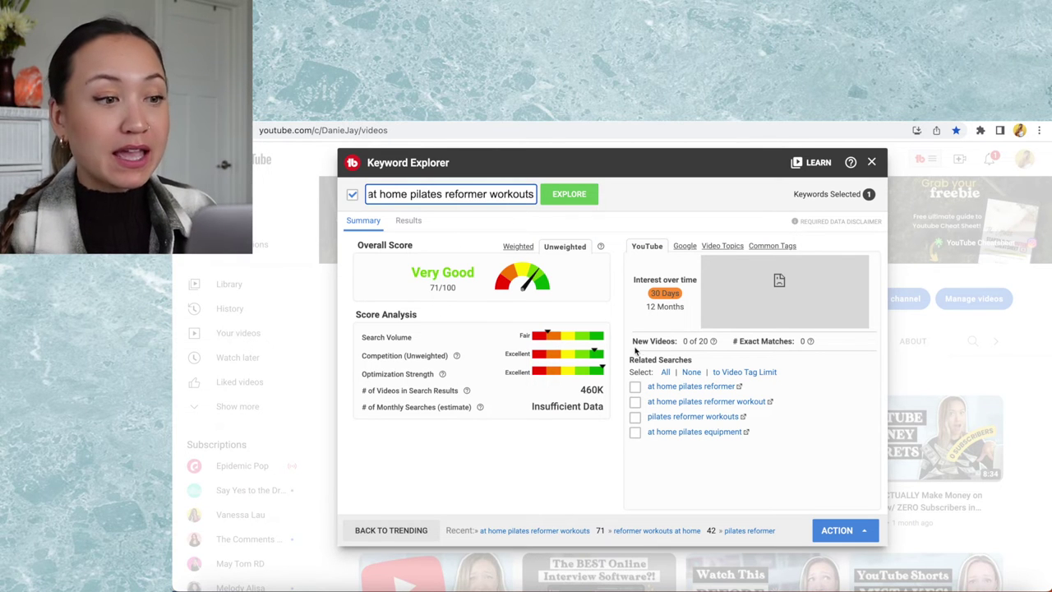
# Title the playlist 'At Home Pilates Reformer Workouts to Strengthen + Tone Your Body' from the pasted keyword.
pyautogui.tripleClick(473, 195)
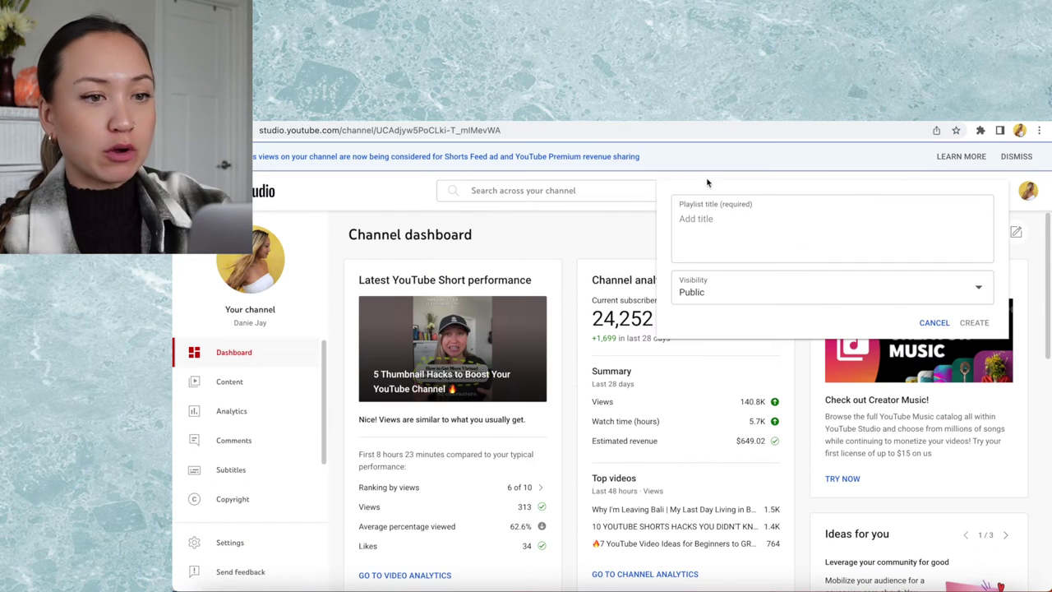
pyautogui.write('at home pilates reformer workouts')
pyautogui.click(684, 218)
pyautogui.press('BackSpace')
pyautogui.click(696, 219)
pyautogui.press('BackSpace')
pyautogui.write('H')
pyautogui.click(719, 219)
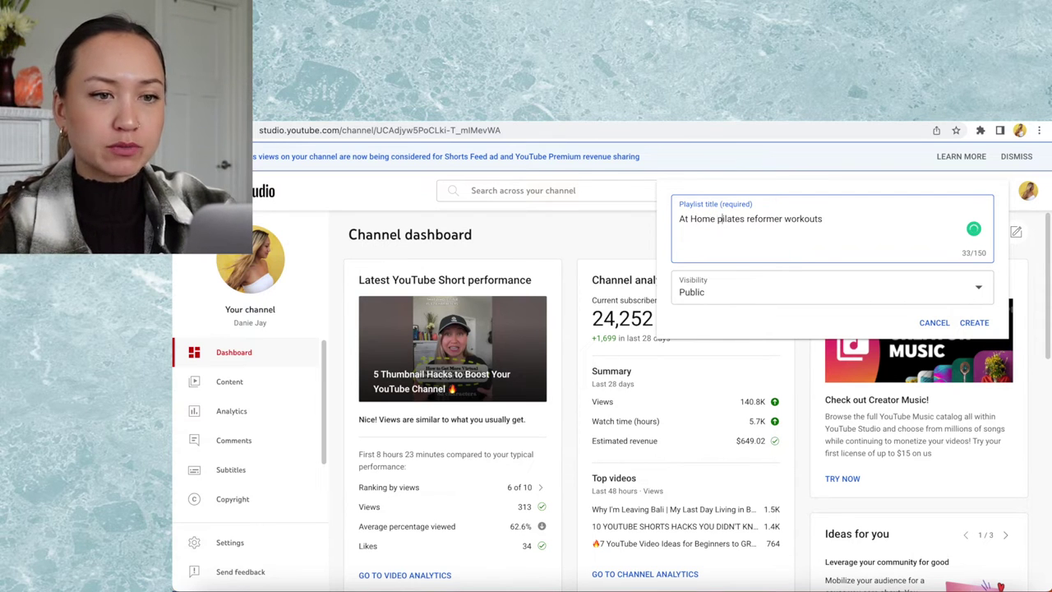
pyautogui.press('BackSpace')
pyautogui.write('P')
pyautogui.click(753, 218)
pyautogui.press('BackSpace')
pyautogui.write('R')
pyautogui.click(794, 219)
pyautogui.press('BackSpace')
pyautogui.write('W')
pyautogui.click(850, 219)
pyautogui.write('to ')
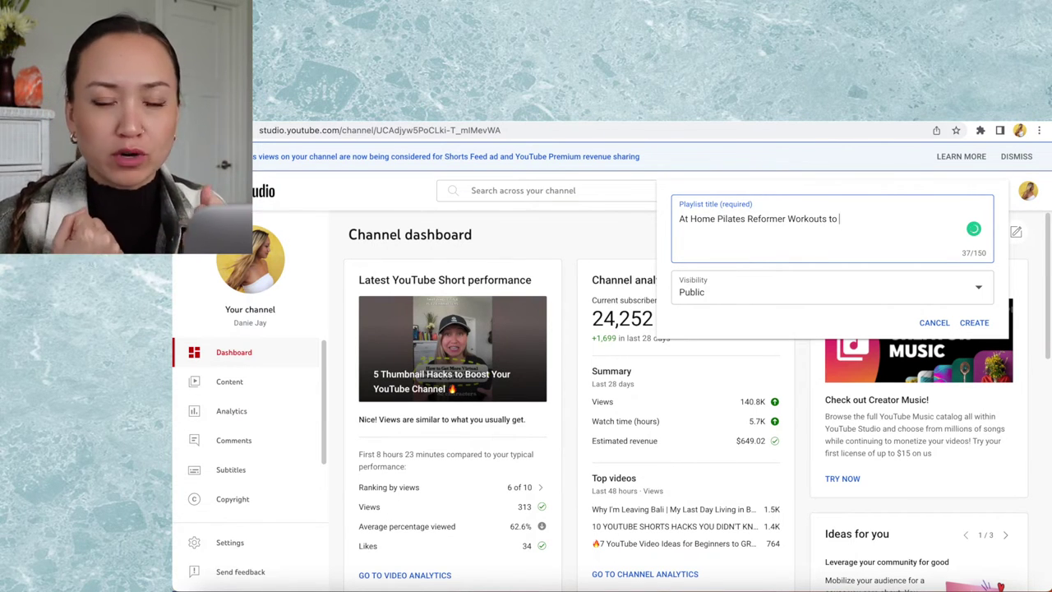
pyautogui.write('Stre')
pyautogui.write('nt')
pyautogui.write('then +')
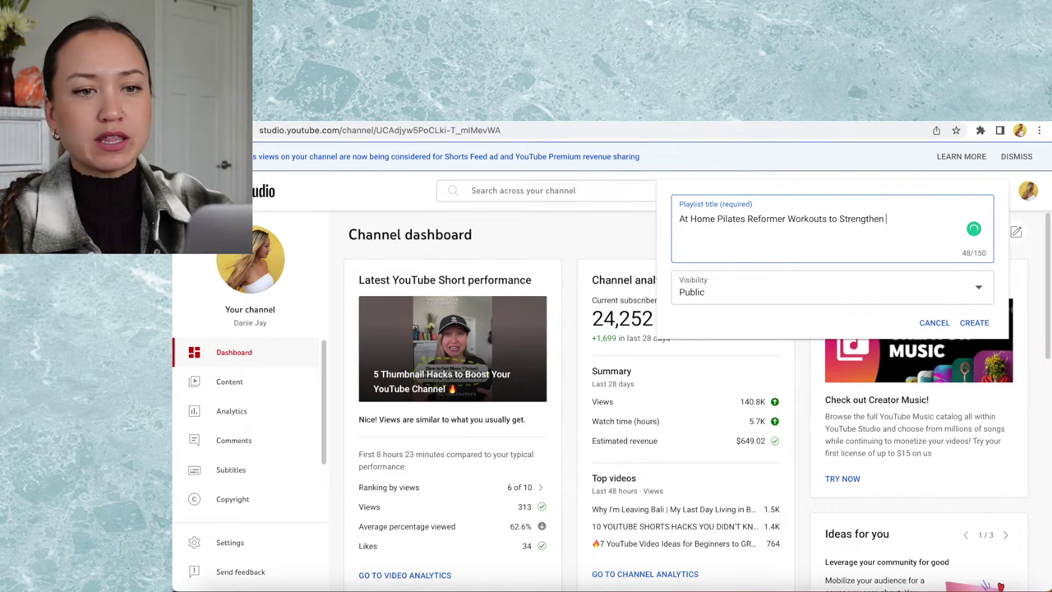
pyautogui.write(' Tone Your Body')
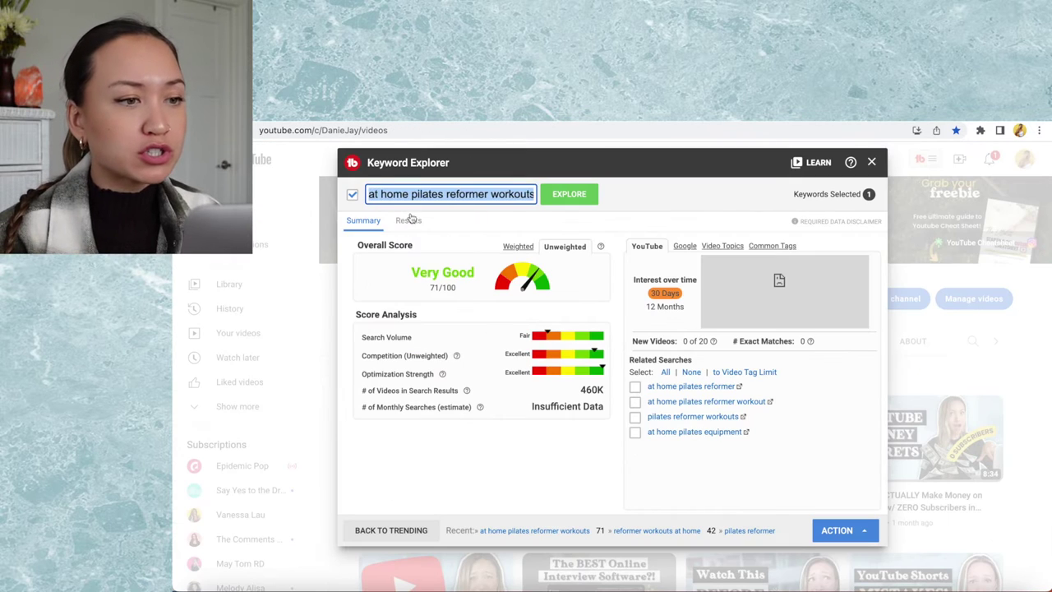
# Set the new playlist's visibility to Private and create it.
pyautogui.click(408, 222)
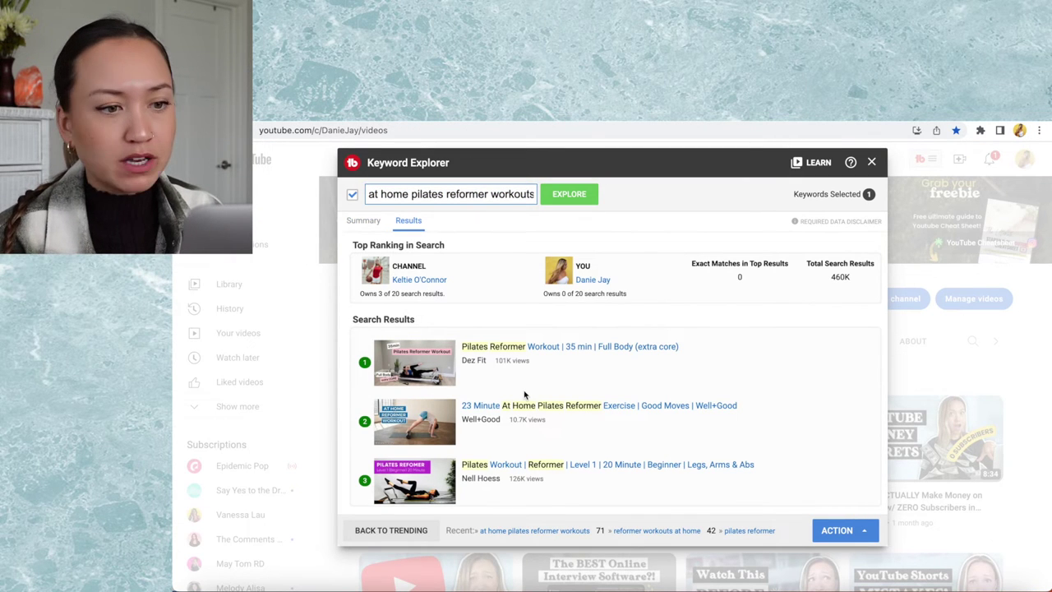
pyautogui.scroll(-1, 524, 395)
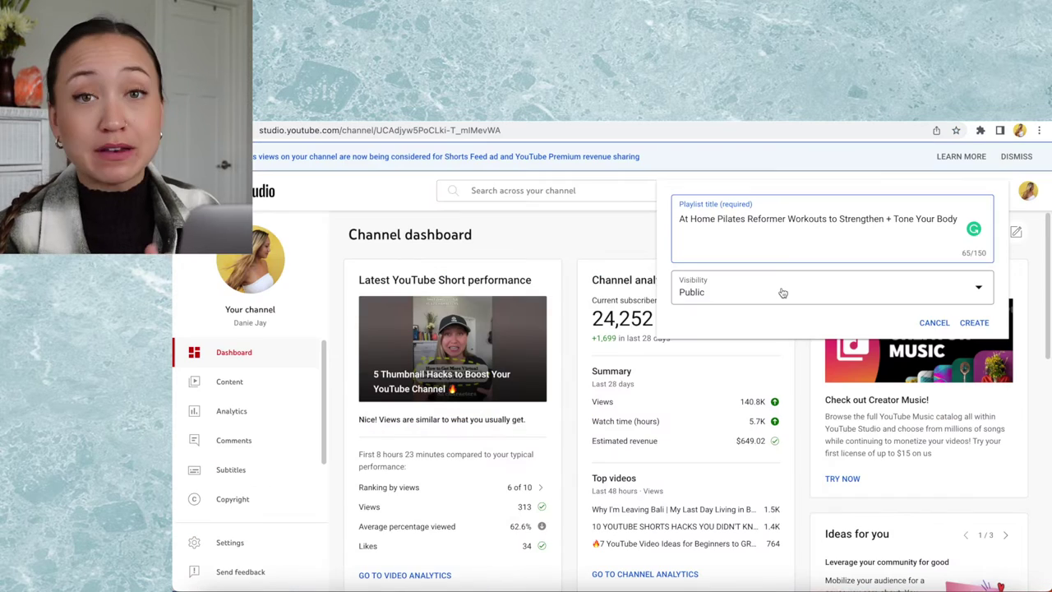
pyautogui.click(781, 289)
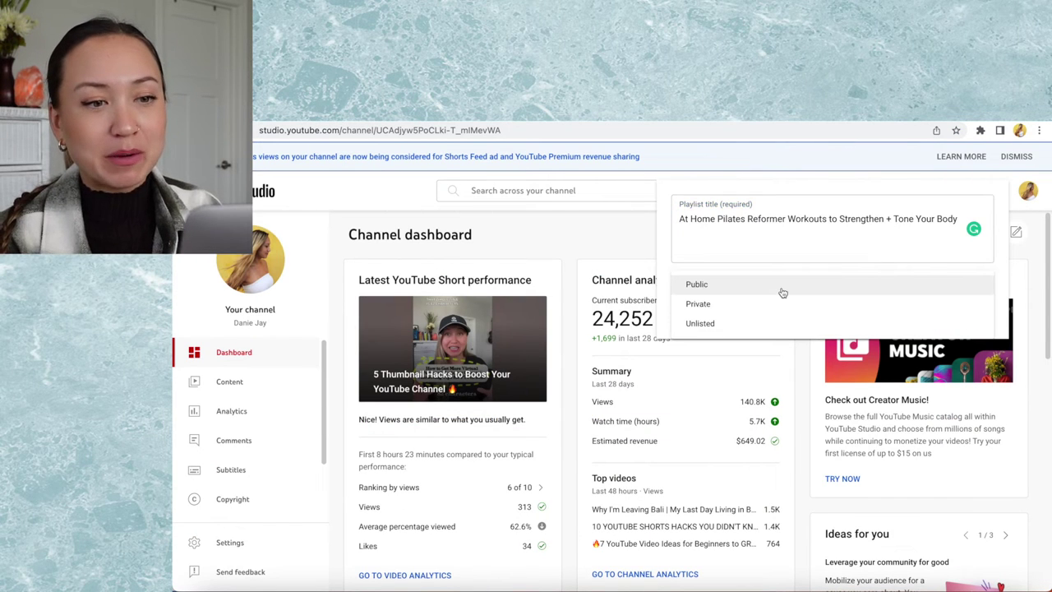
pyautogui.click(756, 311)
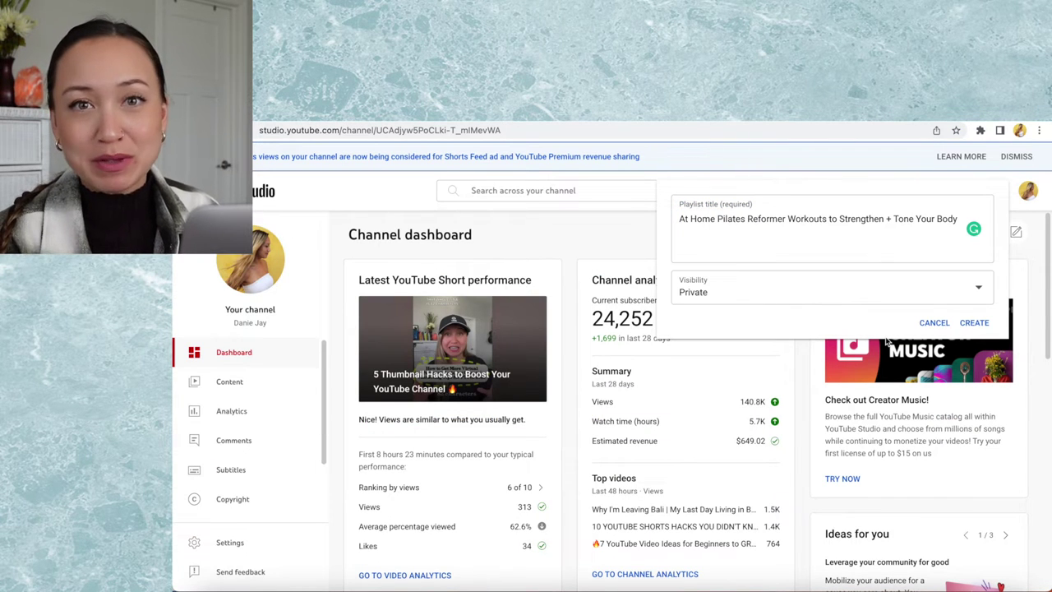
pyautogui.click(972, 325)
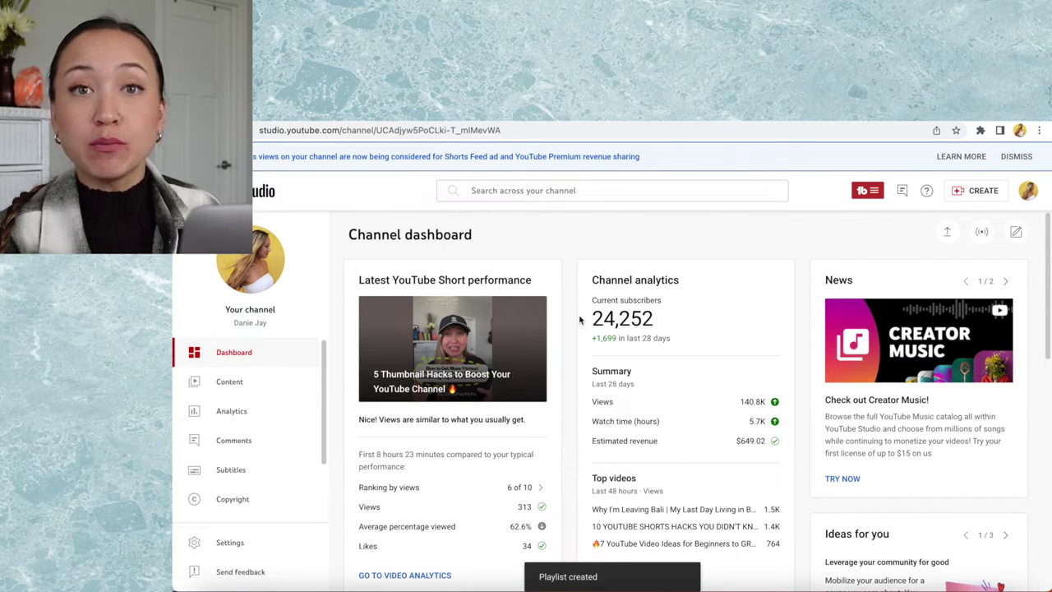
# From Content > Playlists, open the new Pilates playlist's page on YouTube.
pyautogui.scroll(-2, 247, 407)
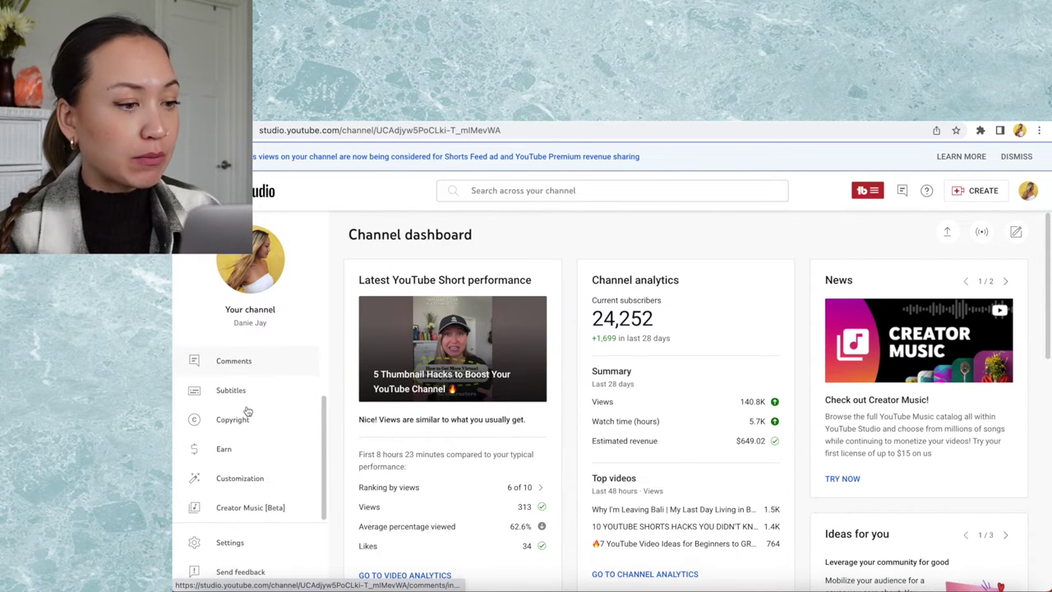
pyautogui.scroll(2, 247, 411)
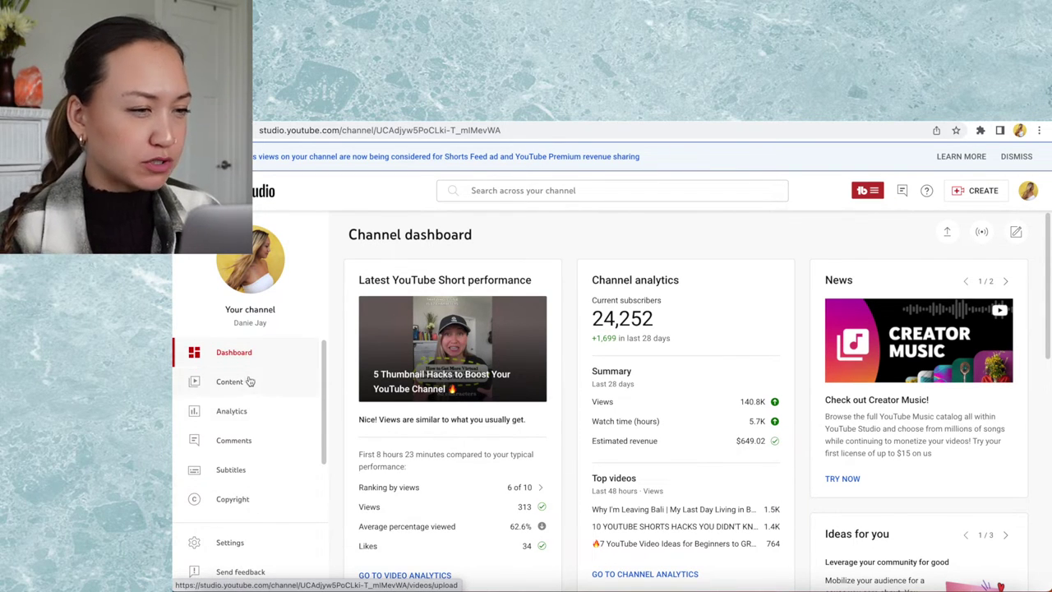
pyautogui.click(249, 382)
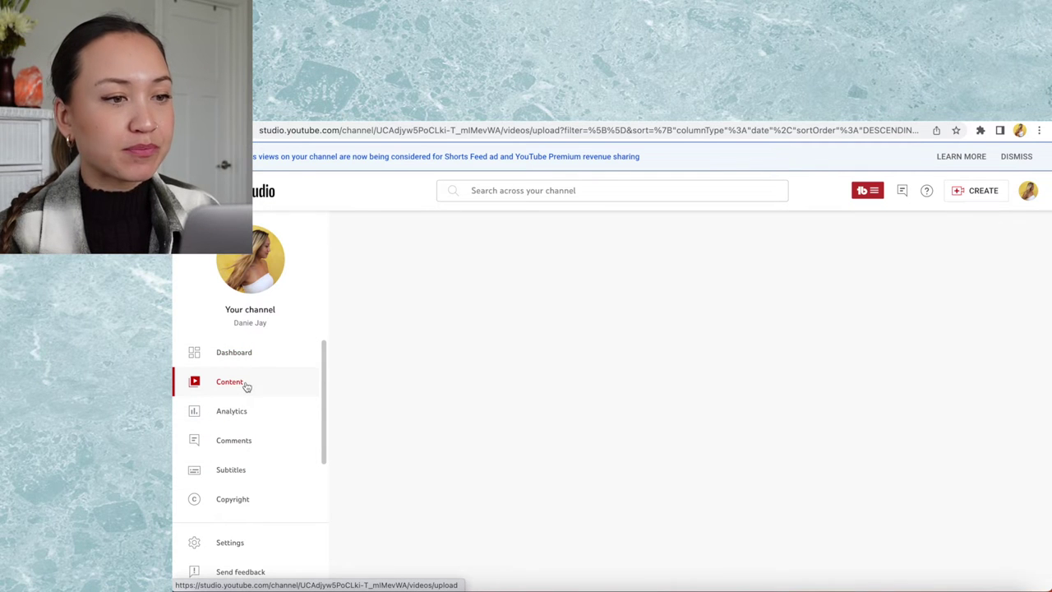
pyautogui.click(580, 270)
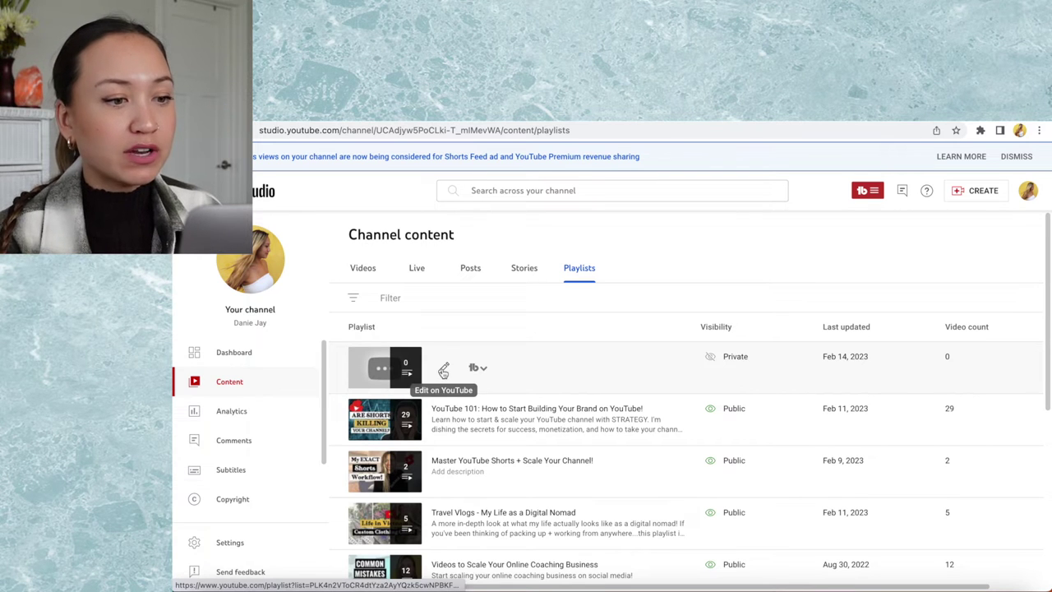
pyautogui.click(443, 370)
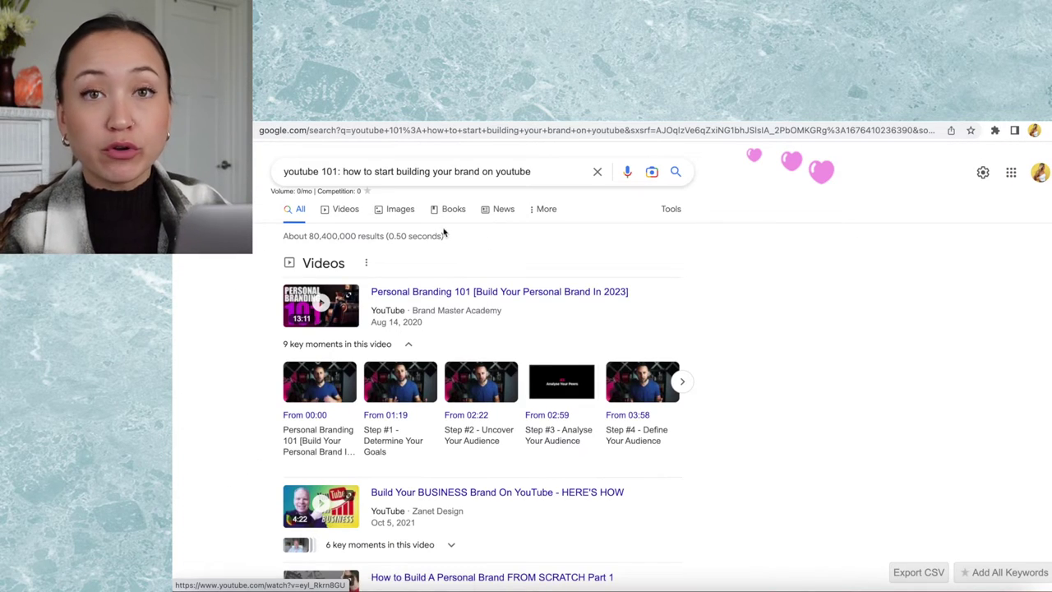
# Confirm the YouTube 101 playlist in Google results, then return to Studio's playlists list.
pyautogui.scroll(-3, 456, 261)
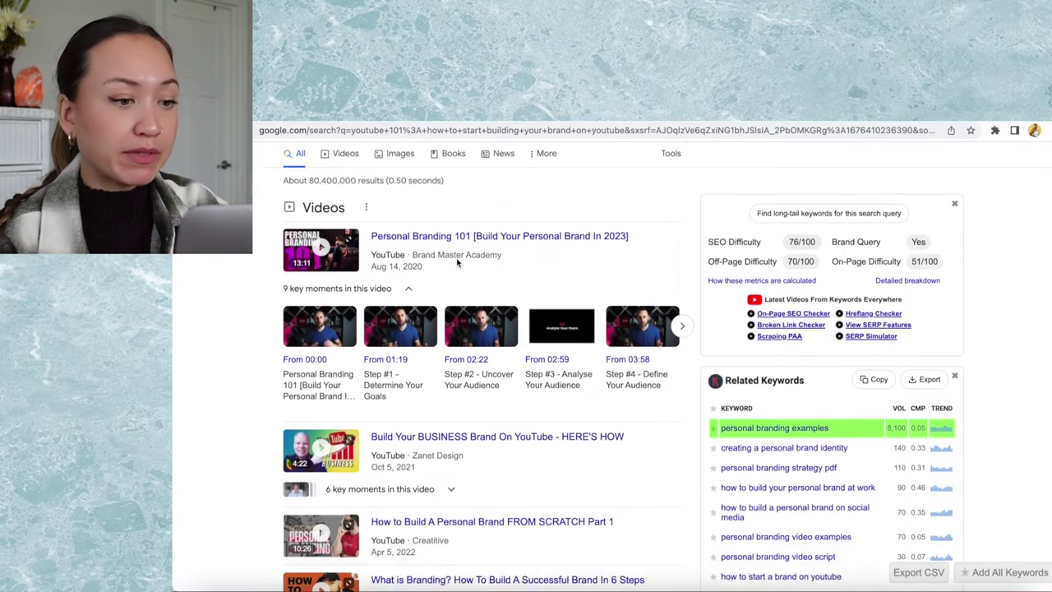
pyautogui.scroll(-8, 456, 261)
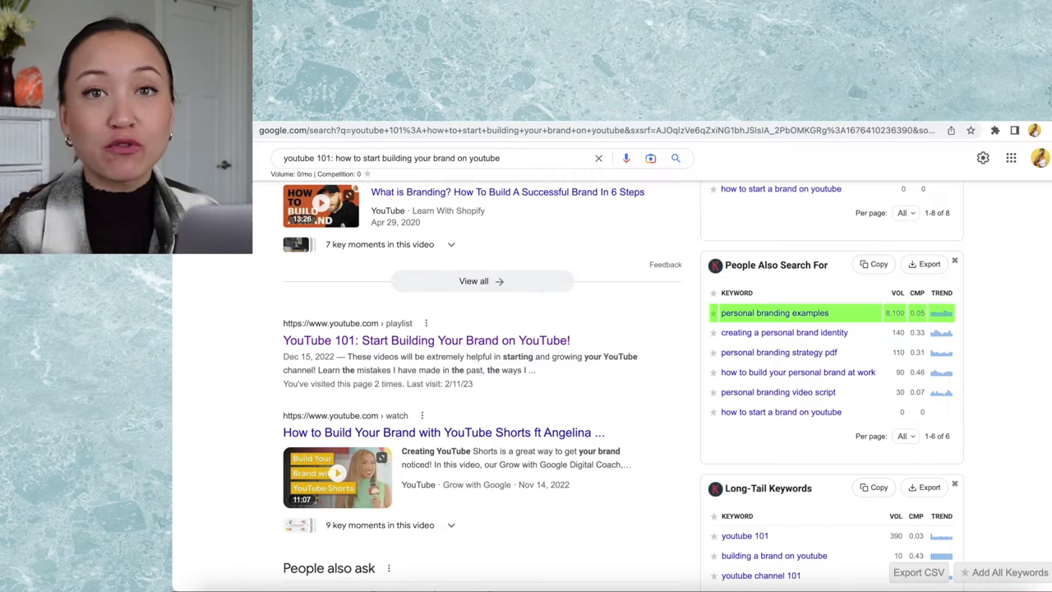
pyautogui.press('super+grave')
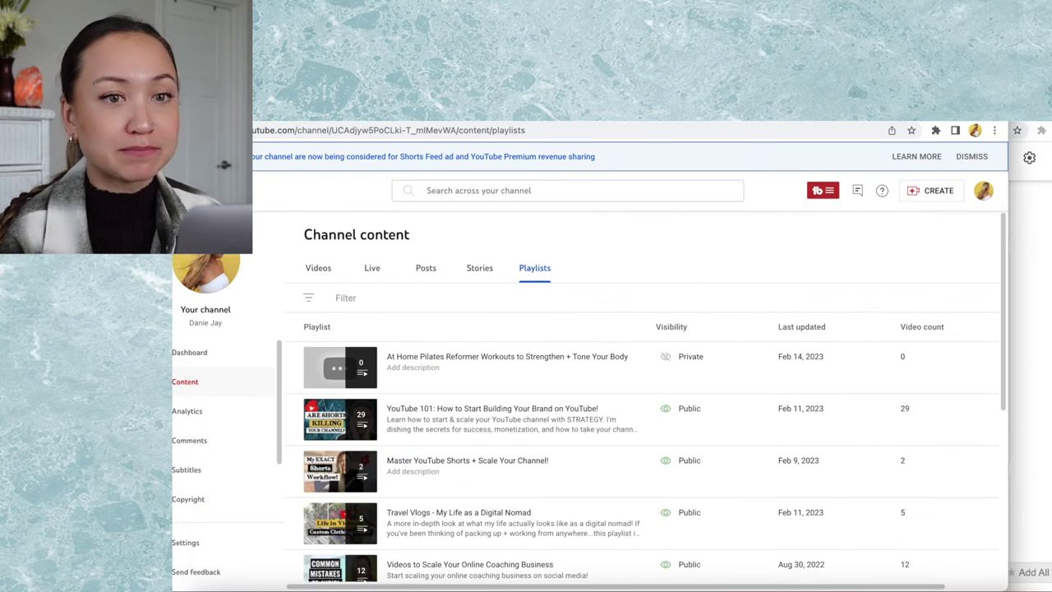
# Paste the prepared description into the Pilates playlist and correct 'work outs' to 'workouts'.
pyautogui.press('super+grave')
pyautogui.click(526, 354)
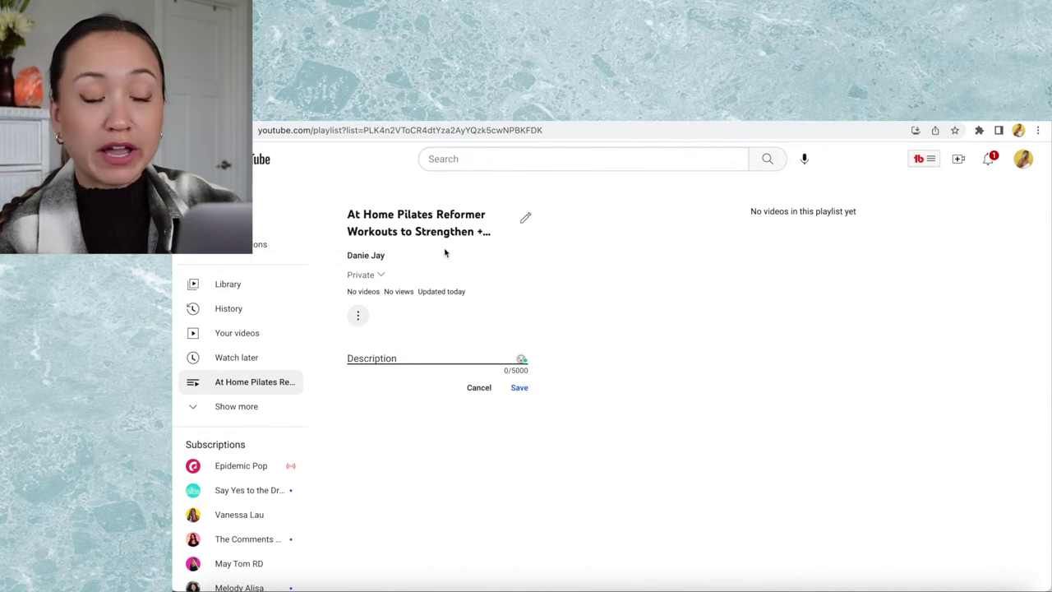
pyautogui.write('Join me for easy-to-follow pilates work outs that will strengthen & tone your body in the comfort of your own home!')
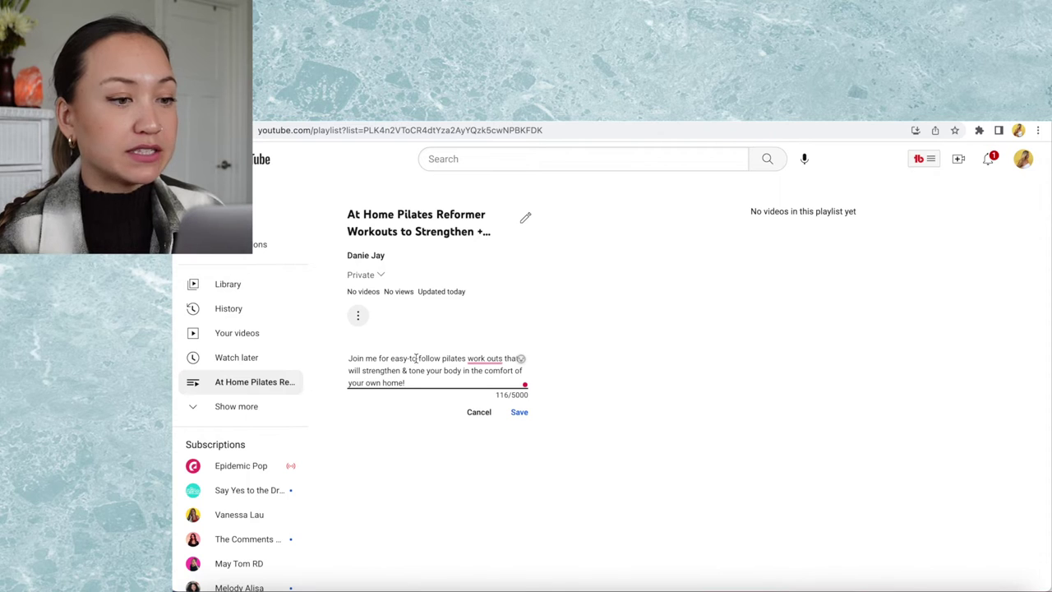
pyautogui.click(485, 359)
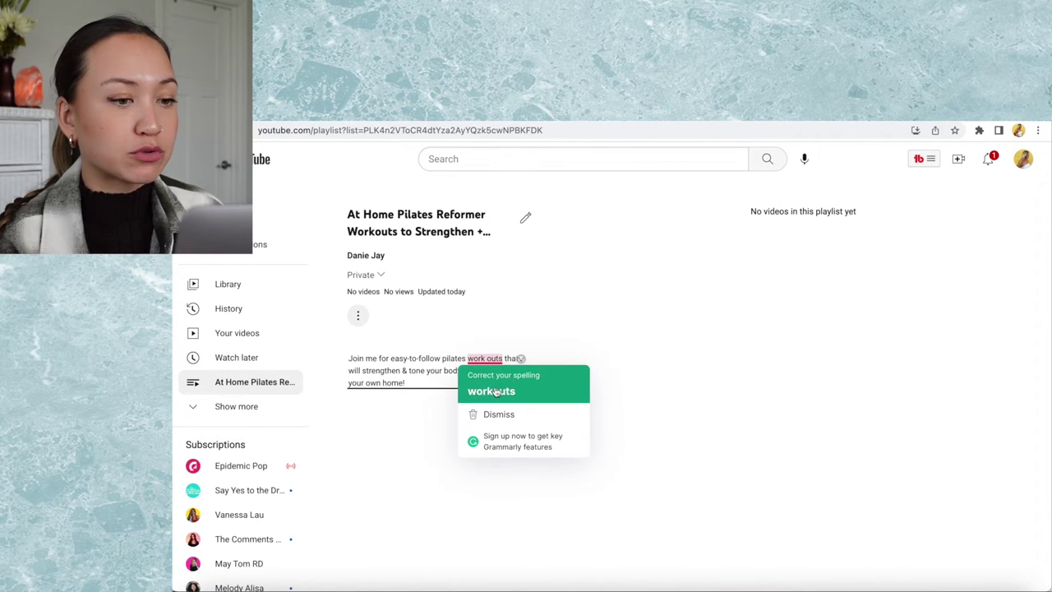
pyautogui.click(493, 386)
# Append 'Great for beginners + intermediate levels!' to the description and save it.
pyautogui.click(448, 383)
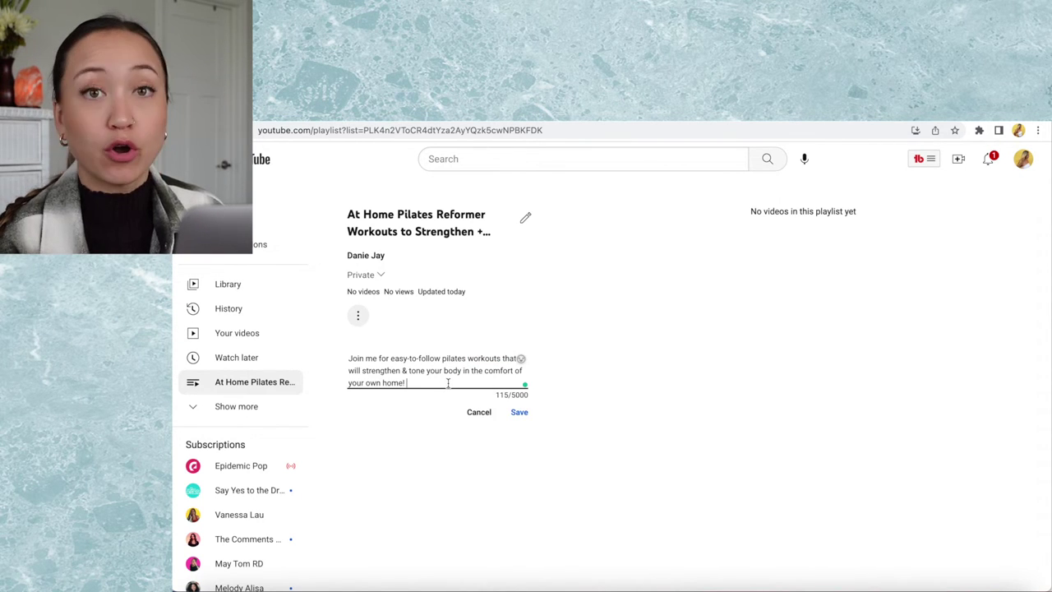
pyautogui.write('Great for beginners')
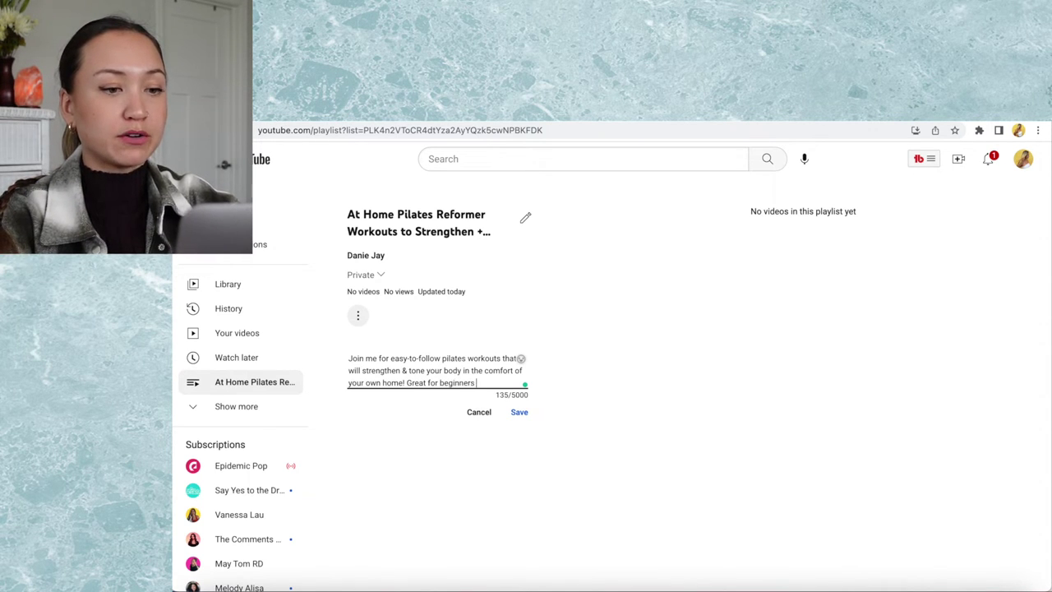
pyautogui.write(' + intermediate!')
pyautogui.press('BackSpace')
pyautogui.press('BackSpace')
pyautogui.write('levels!')
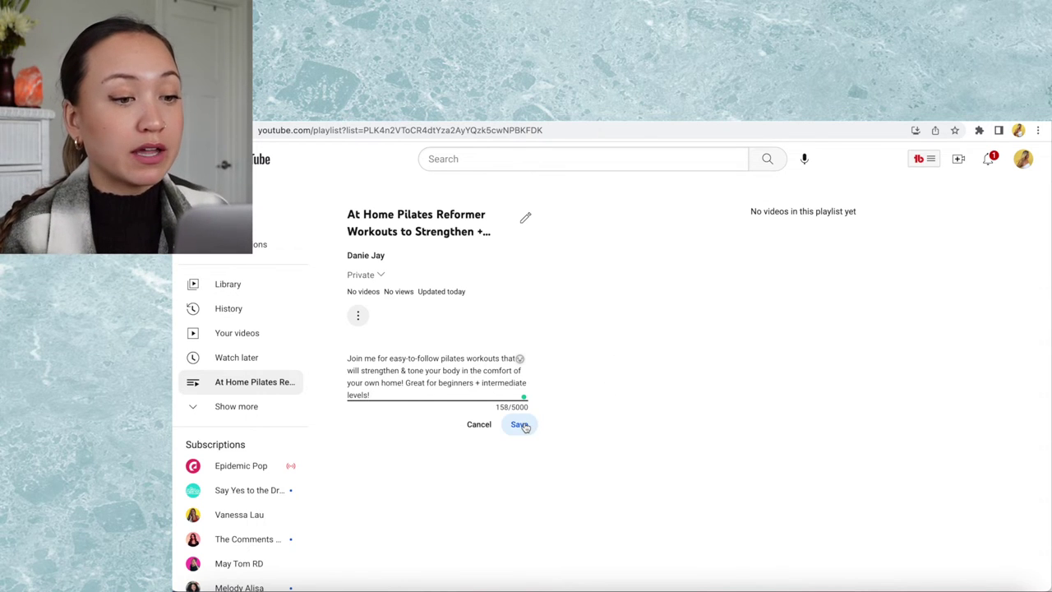
pyautogui.click(521, 424)
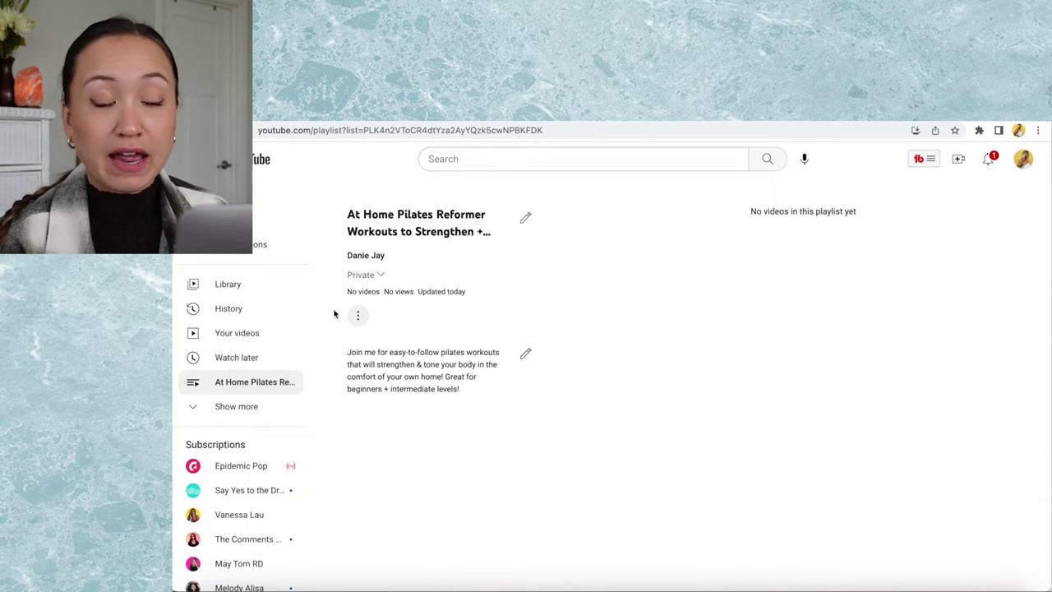
# Choose Add videos from the Pilates playlist's options menu.
pyautogui.click(358, 315)
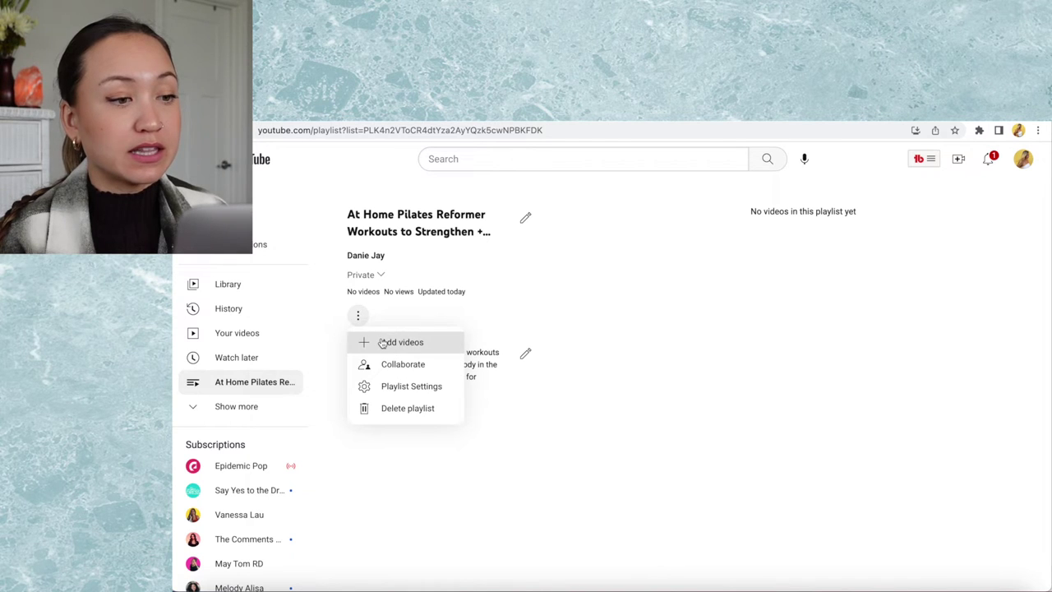
pyautogui.click(412, 345)
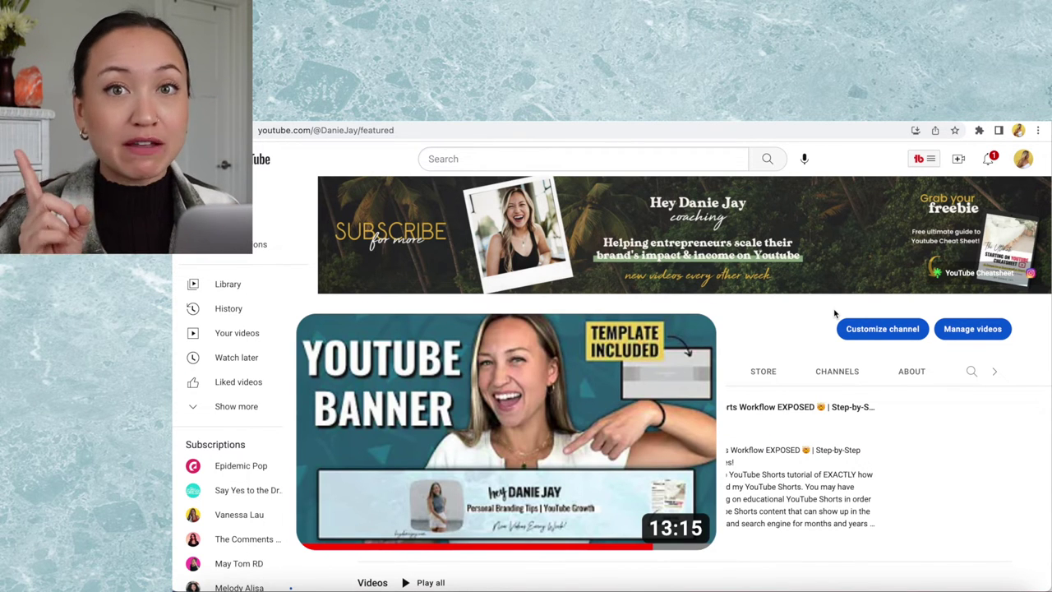
pyautogui.scroll(-1, 822, 361)
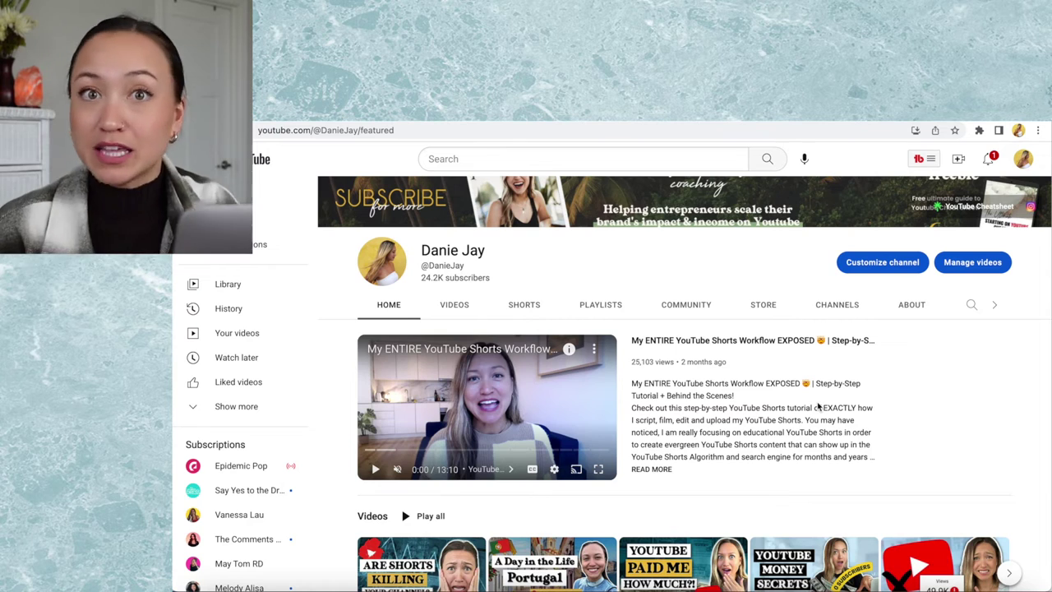
pyautogui.scroll(-2, 818, 405)
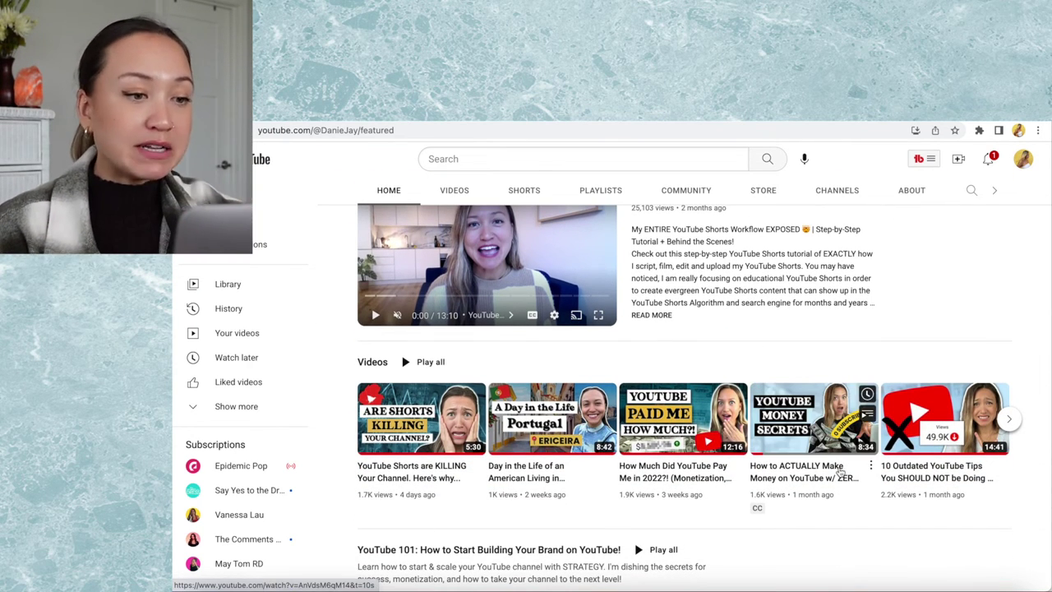
pyautogui.scroll(-1, 830, 526)
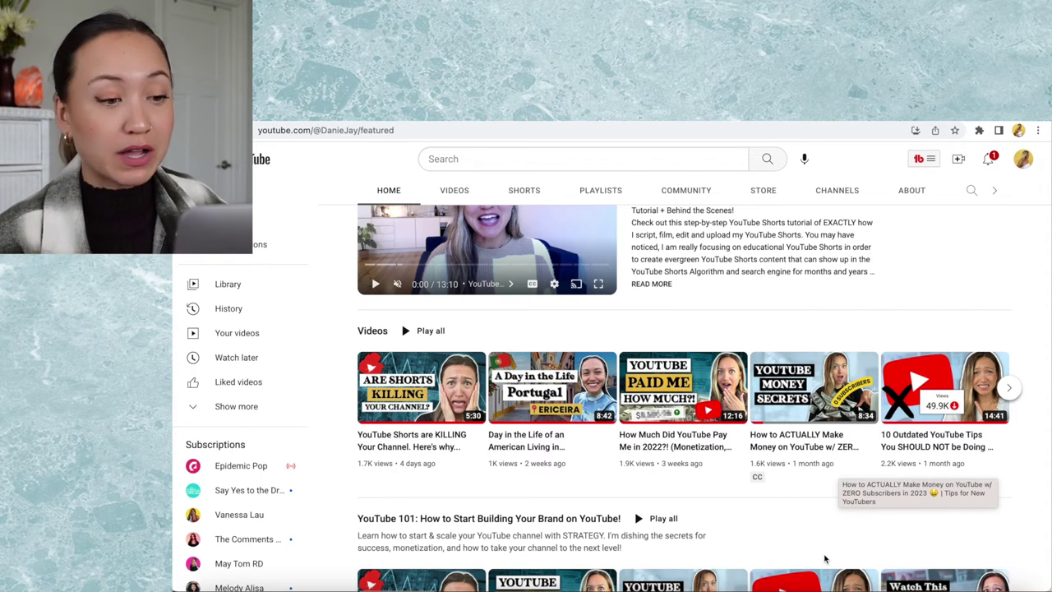
pyautogui.scroll(-3, 825, 559)
pyautogui.scroll(-1, 826, 559)
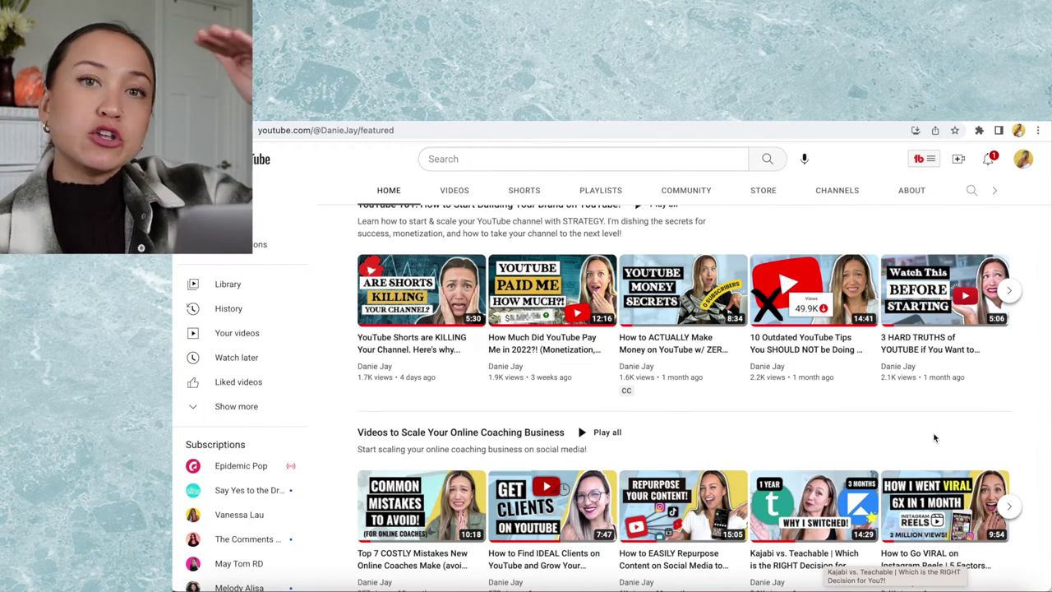
pyautogui.scroll(-2, 933, 438)
pyautogui.scroll(-5, 934, 438)
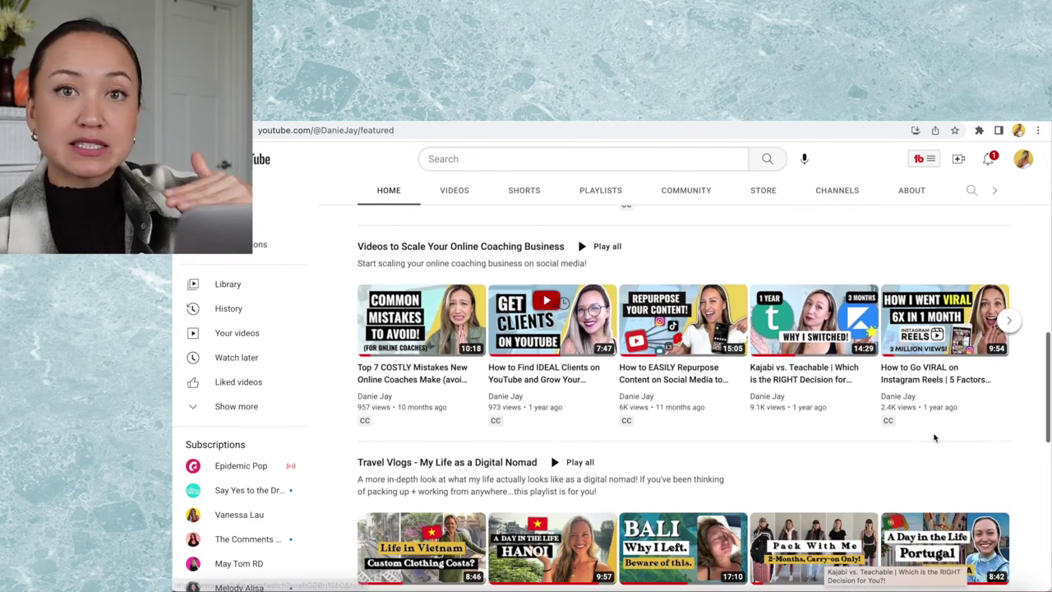
pyautogui.scroll(-3, 934, 438)
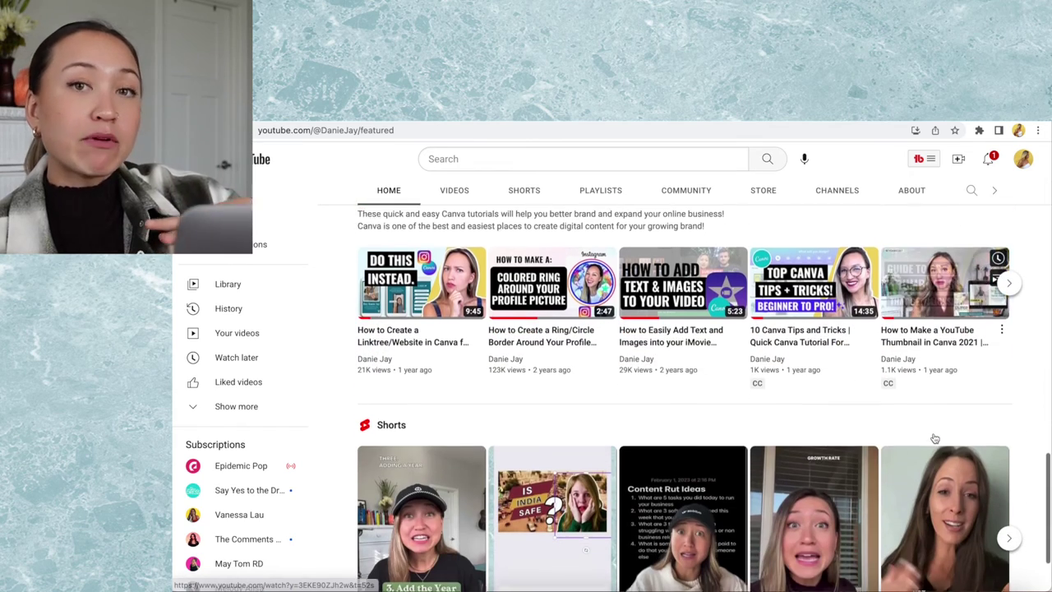
pyautogui.scroll(-1, 933, 438)
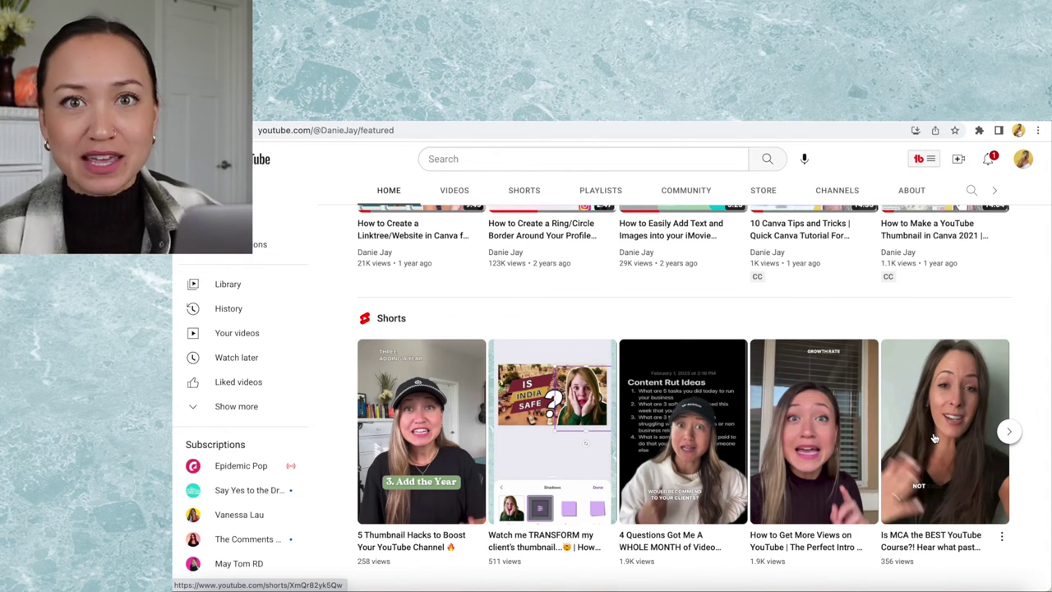
pyautogui.scroll(10, 698, 243)
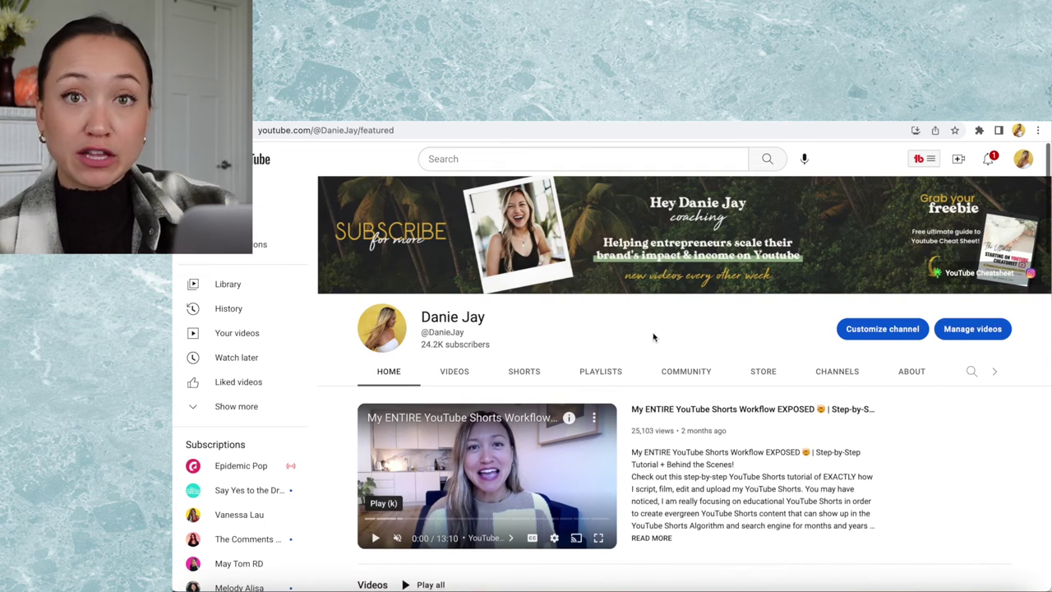
# Open Customization > Layout and review the trailer, featured video and YouTube 101 featured section.
pyautogui.click(893, 329)
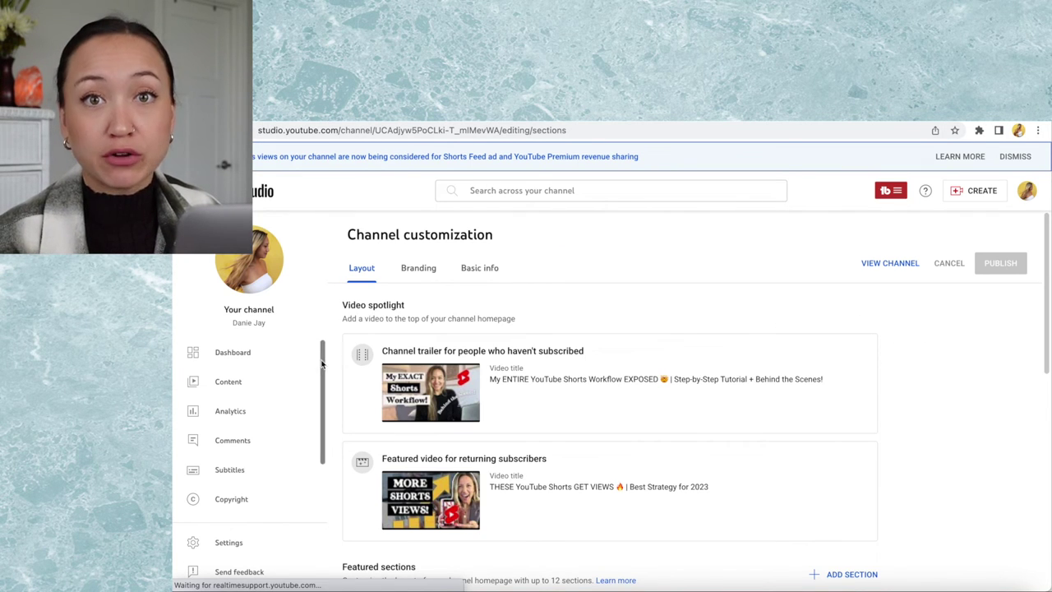
pyautogui.scroll(-2, 288, 374)
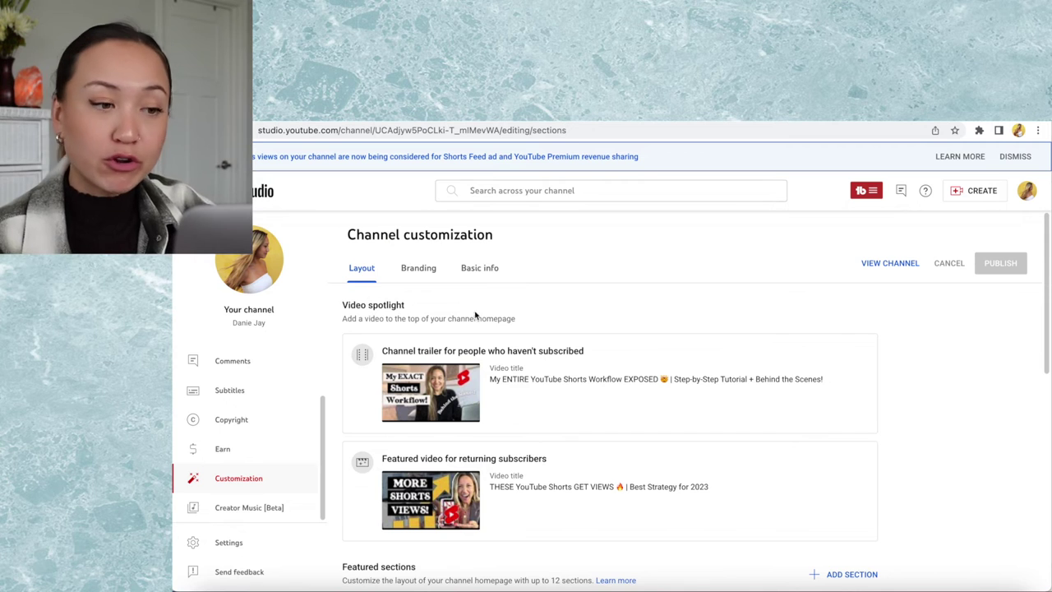
pyautogui.scroll(-1, 549, 329)
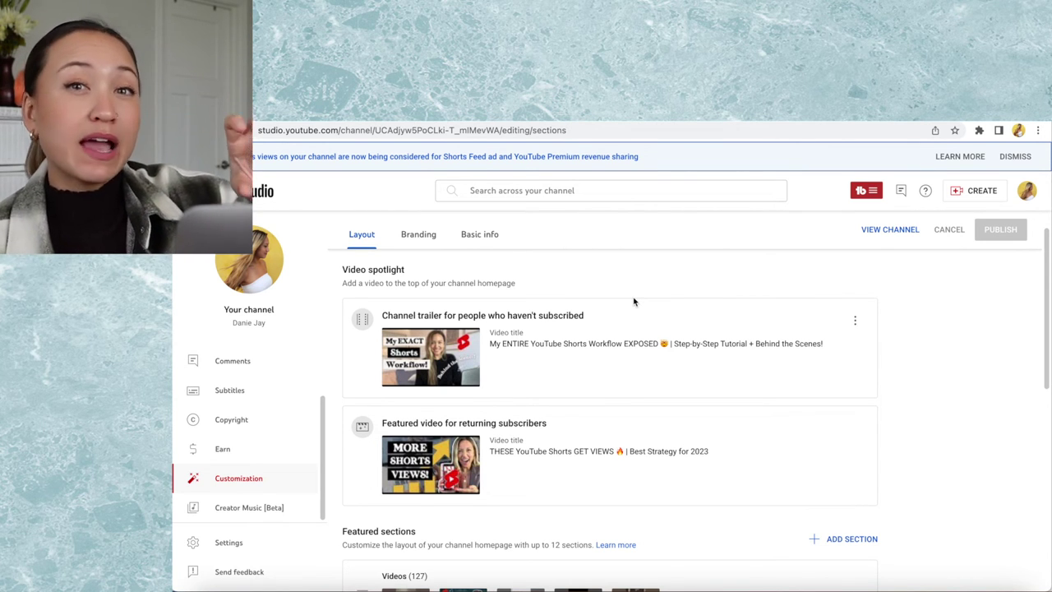
pyautogui.scroll(-1, 634, 301)
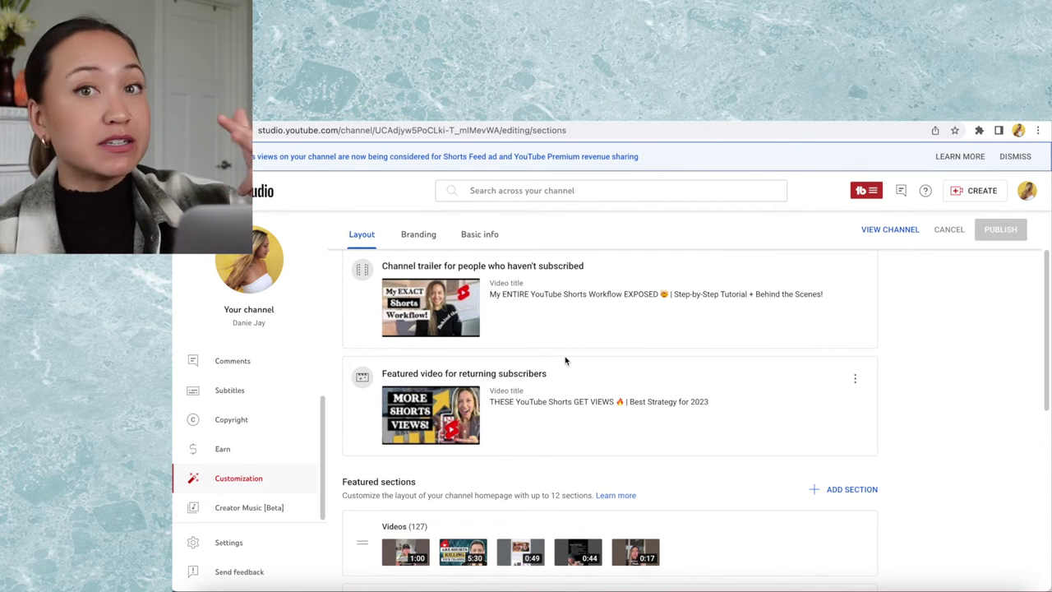
pyautogui.scroll(-1, 566, 360)
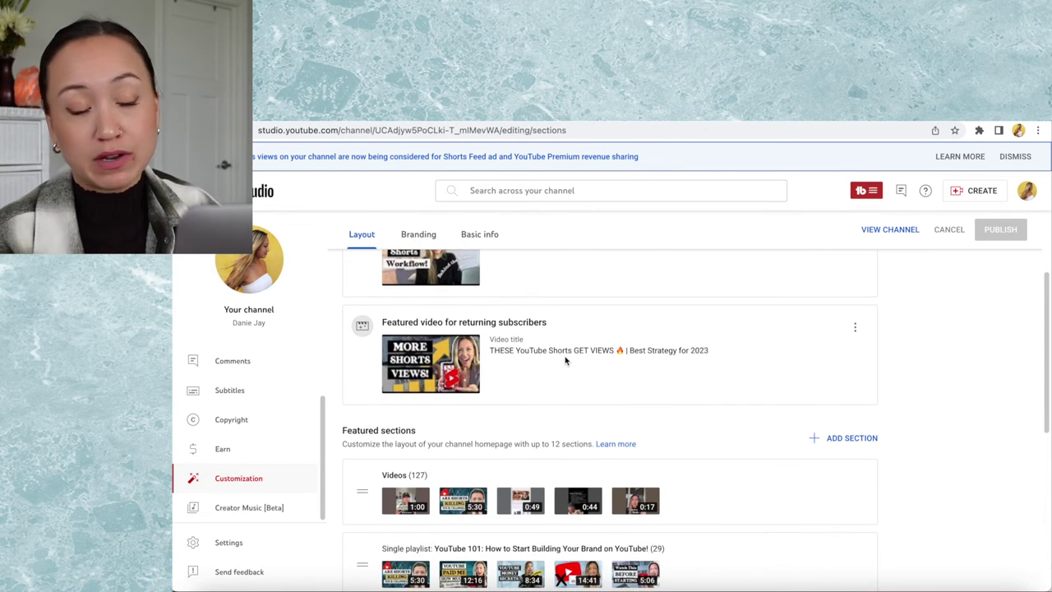
pyautogui.scroll(-2, 566, 360)
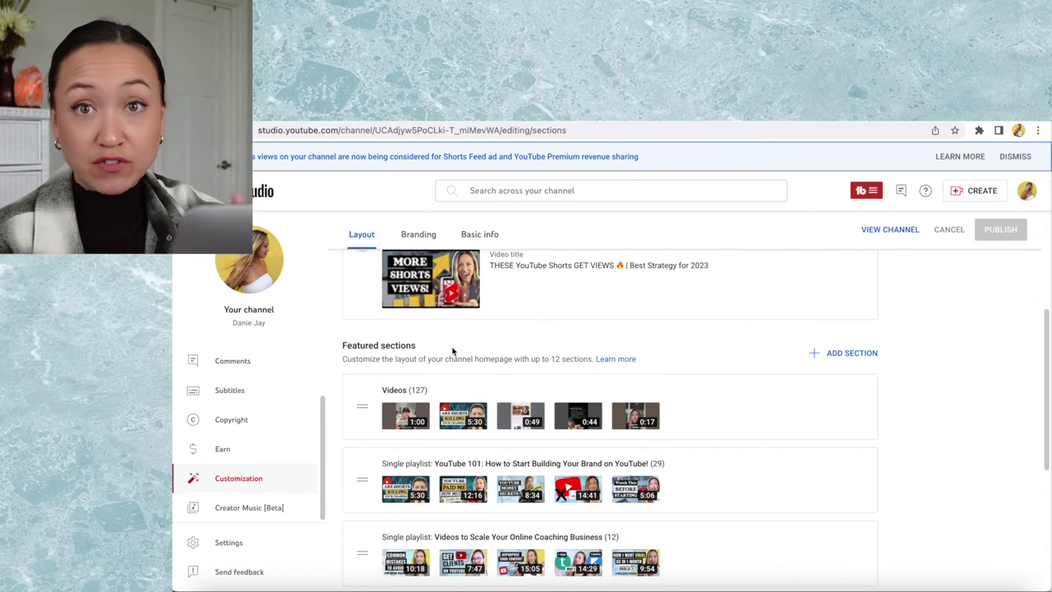
pyautogui.scroll(-1, 452, 351)
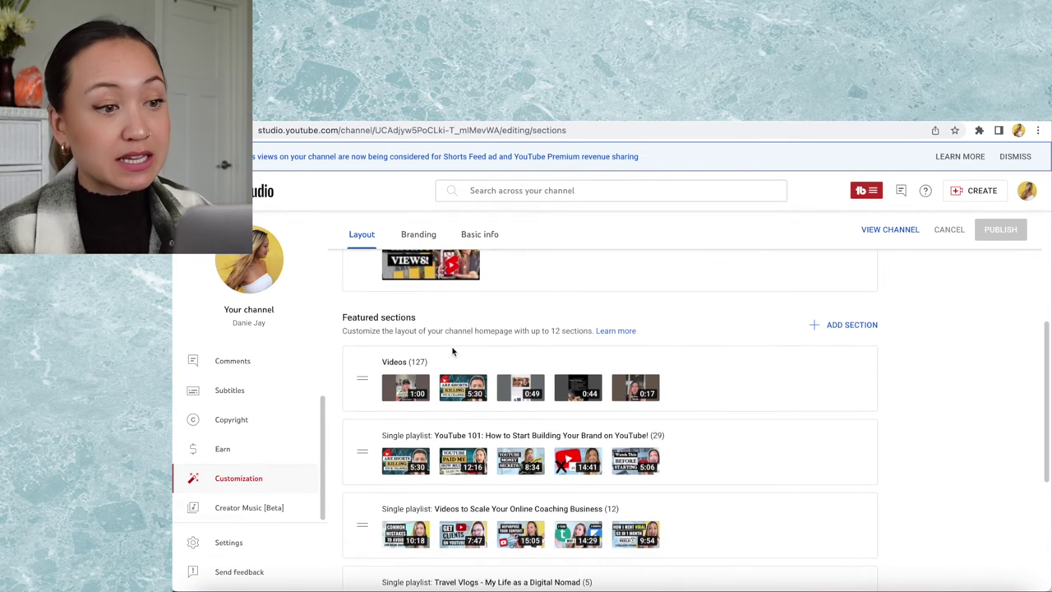
# Add a Single playlist section to the homepage featuring the Teacherpreneur Hacks playlist.
pyautogui.click(838, 321)
pyautogui.scroll(-1, 839, 329)
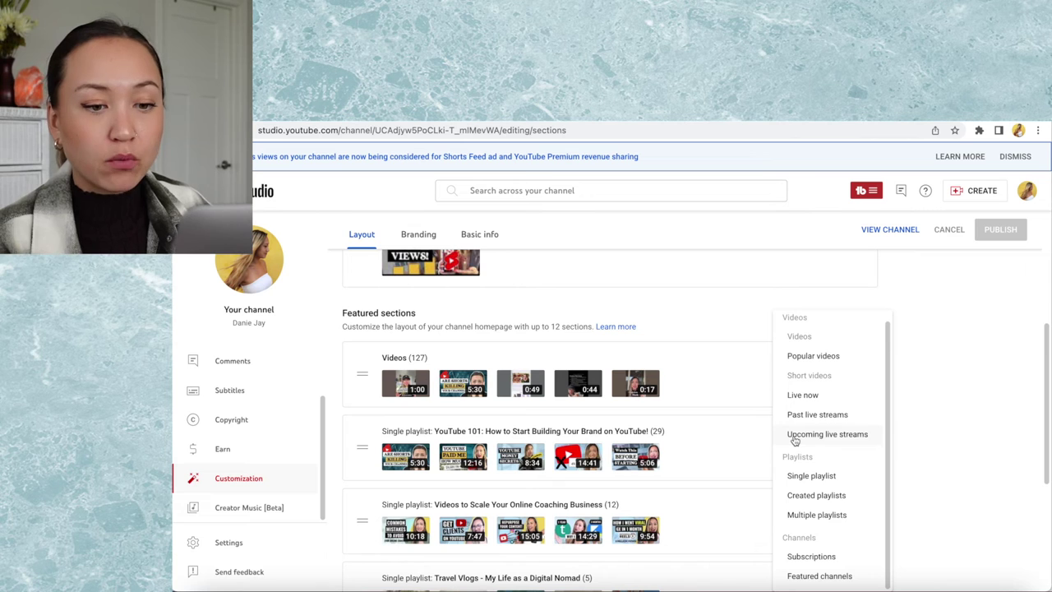
pyautogui.click(810, 477)
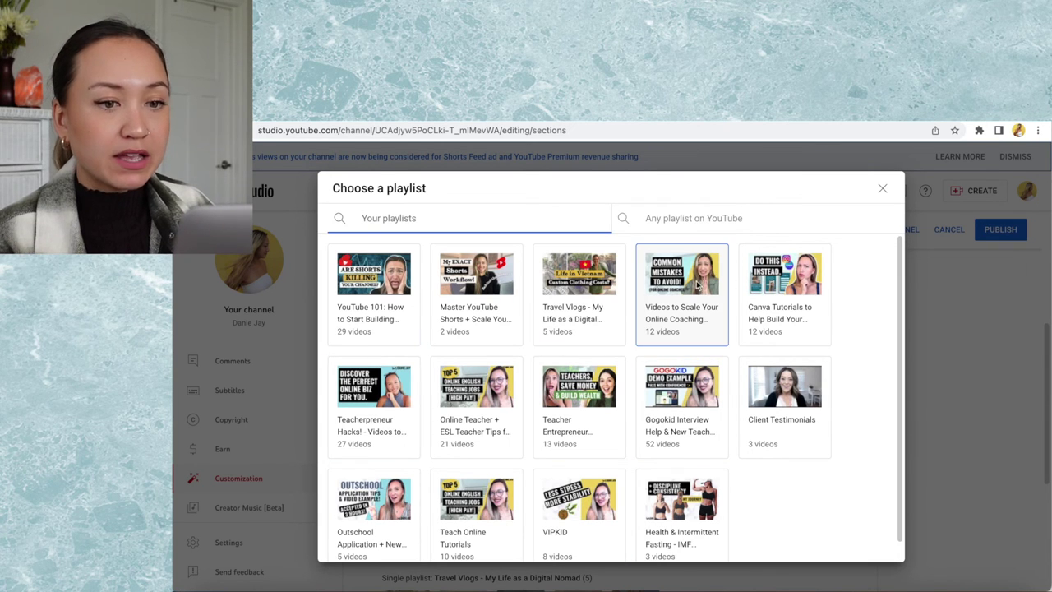
pyautogui.click(365, 418)
# Move the Teacherpreneur Hacks section above Canva Tutorials and then above Travel Vlogs.
pyautogui.scroll(-5, 657, 398)
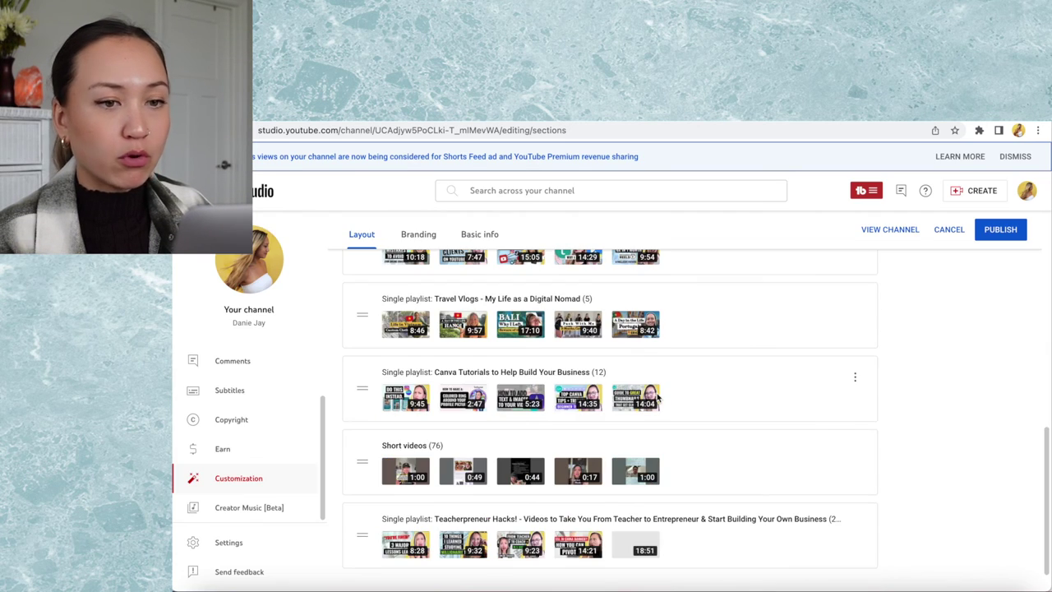
pyautogui.scroll(-1, 658, 398)
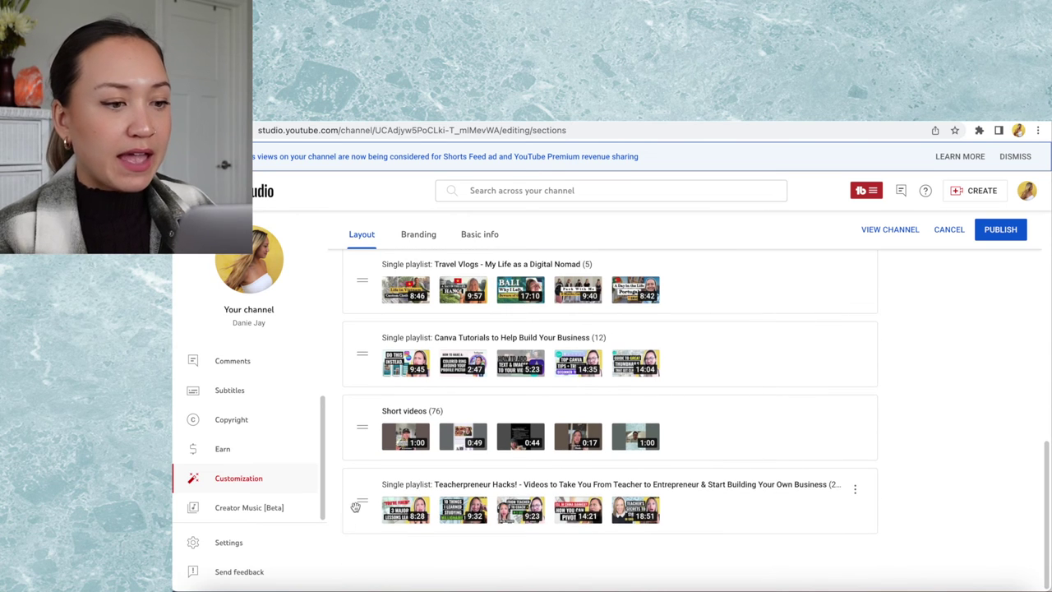
pyautogui.moveTo(361, 498); pyautogui.dragTo(368, 345)
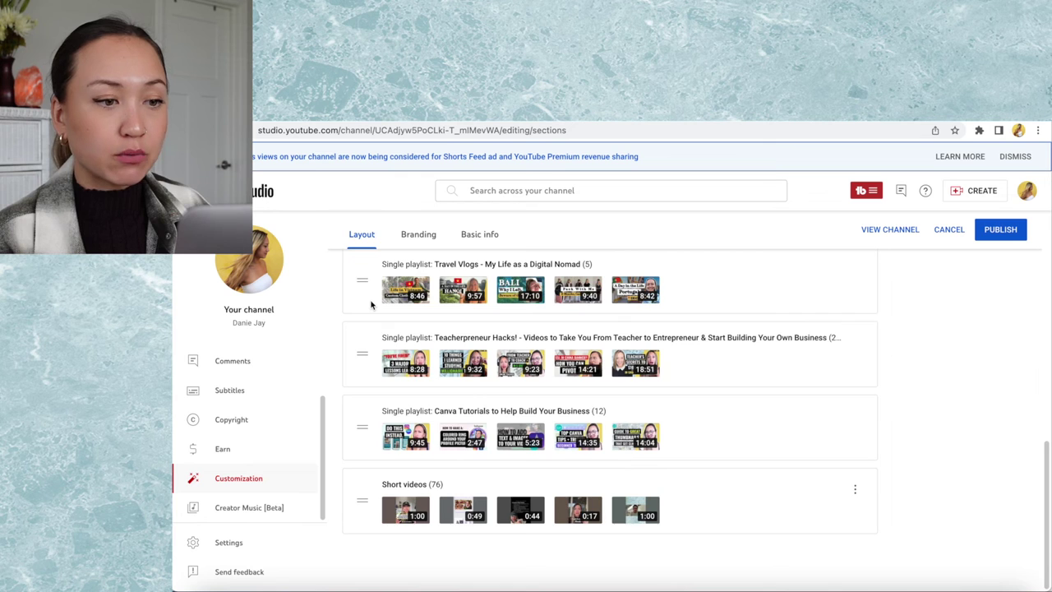
pyautogui.scroll(1, 369, 301)
pyautogui.moveTo(361, 403); pyautogui.dragTo(364, 307)
# Remove the Teacherpreneur Hacks section from the homepage layout.
pyautogui.scroll(1, 362, 309)
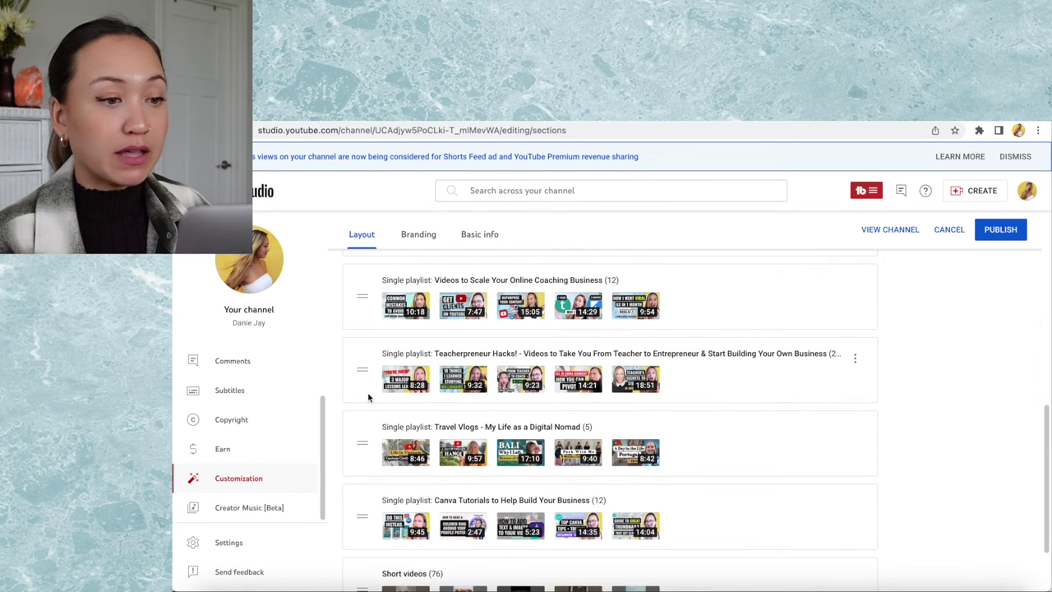
pyautogui.click(856, 359)
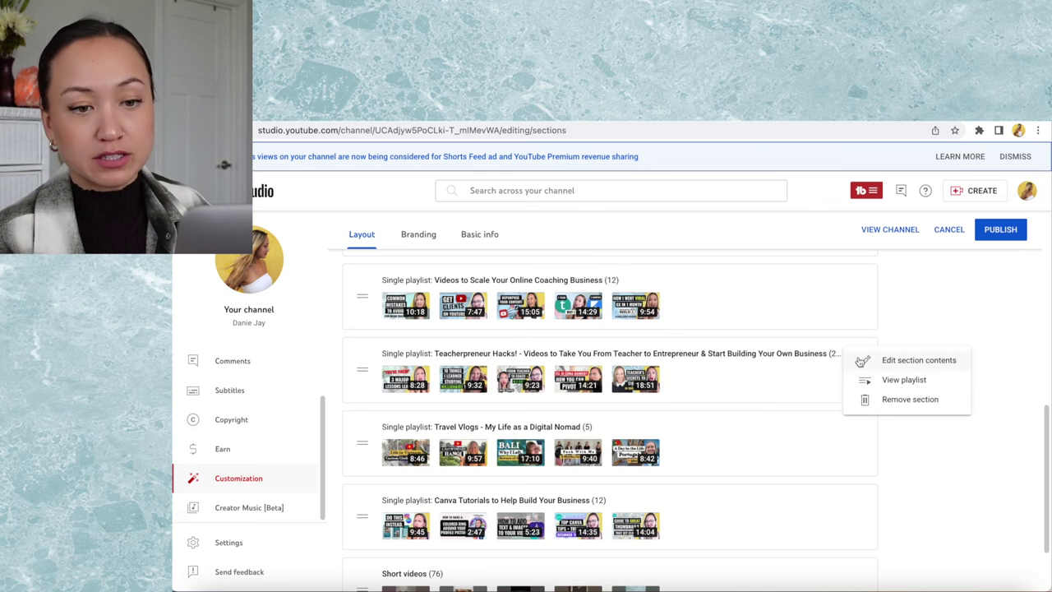
pyautogui.click(888, 401)
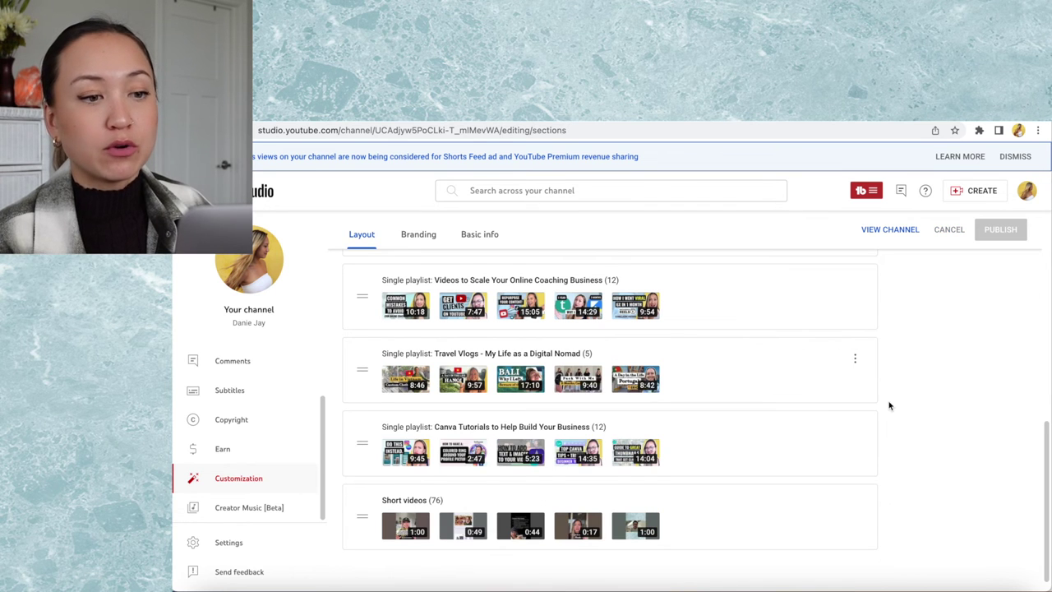
pyautogui.scroll(5, 761, 415)
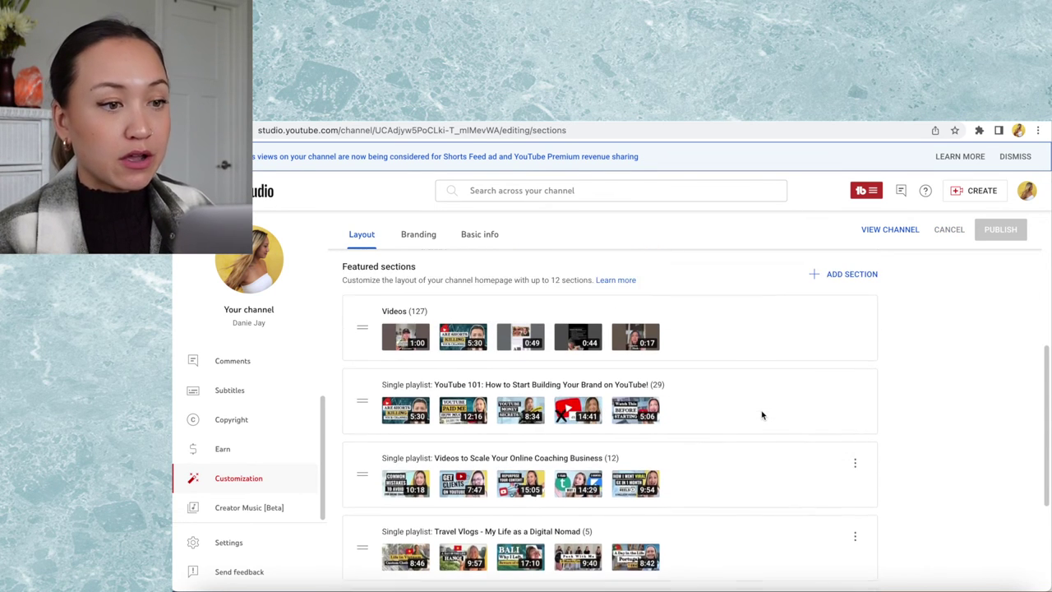
pyautogui.scroll(-5, 762, 415)
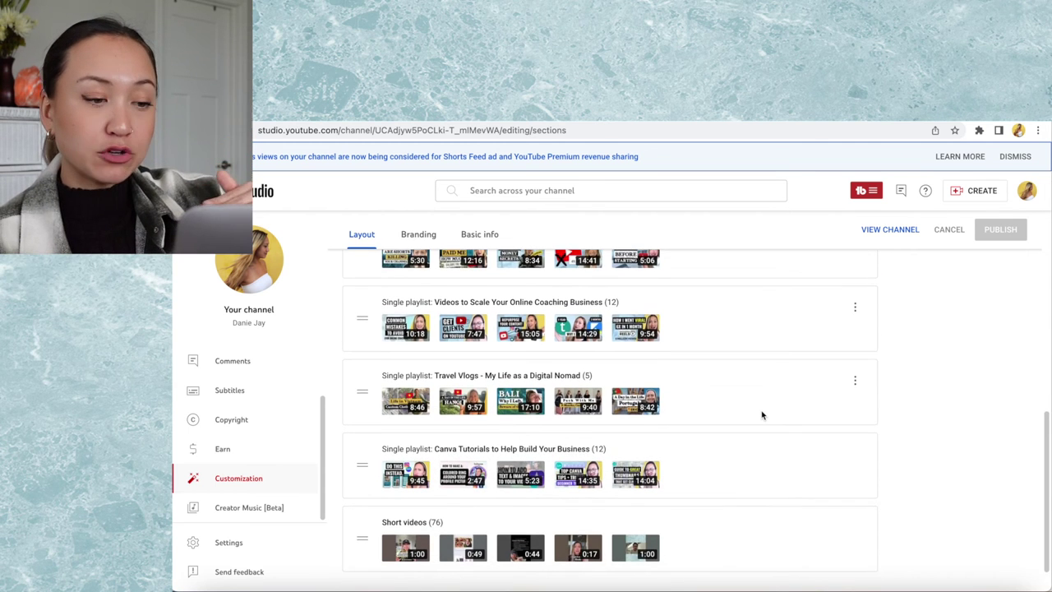
pyautogui.scroll(8, 682, 504)
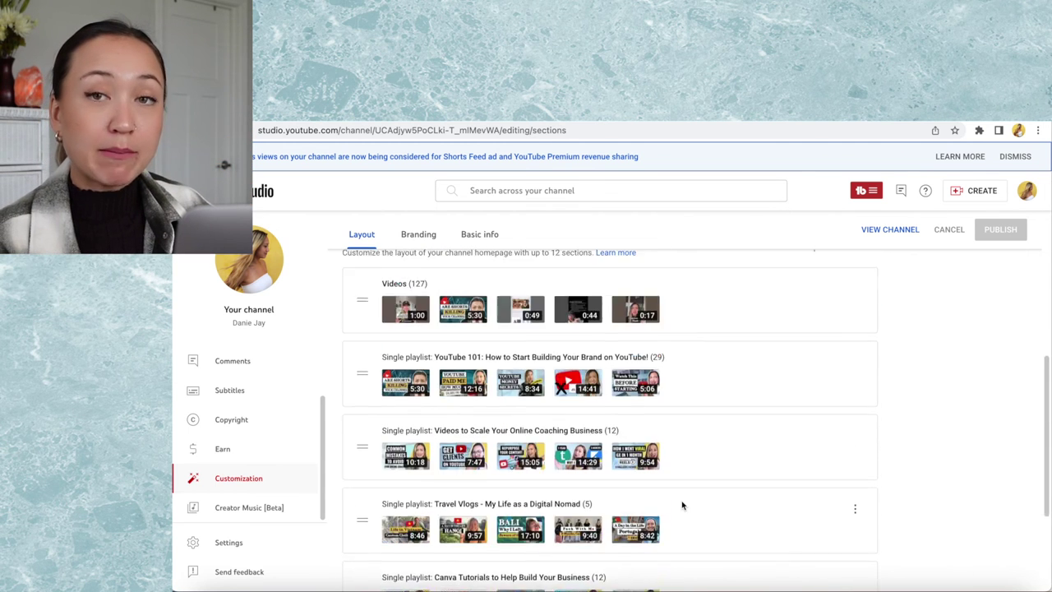
pyautogui.click(853, 376)
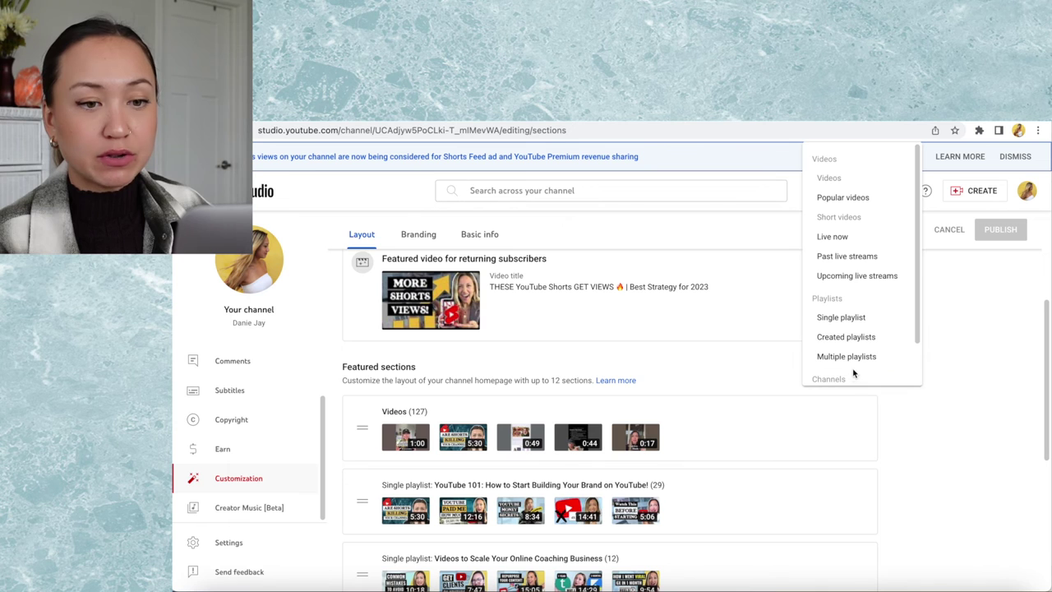
pyautogui.scroll(-1, 856, 300)
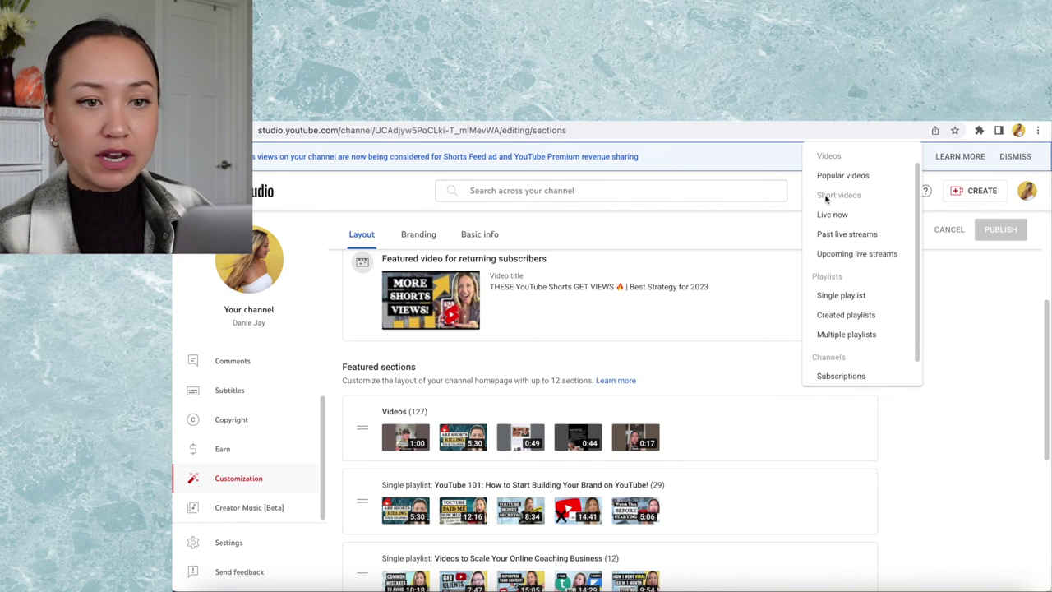
pyautogui.scroll(-1, 855, 313)
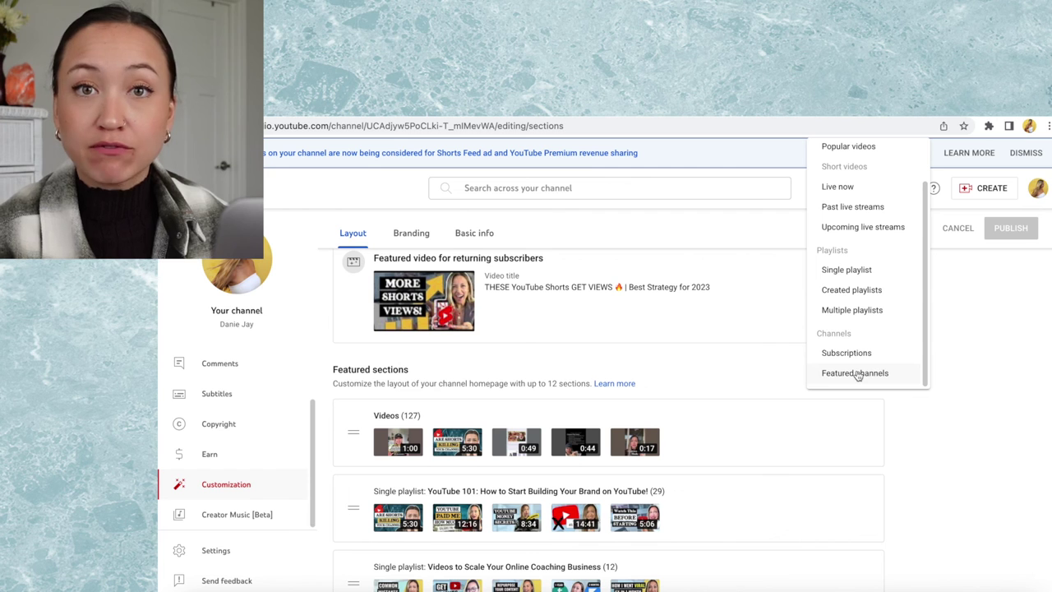
pyautogui.click(961, 439)
pyautogui.scroll(-2, 961, 440)
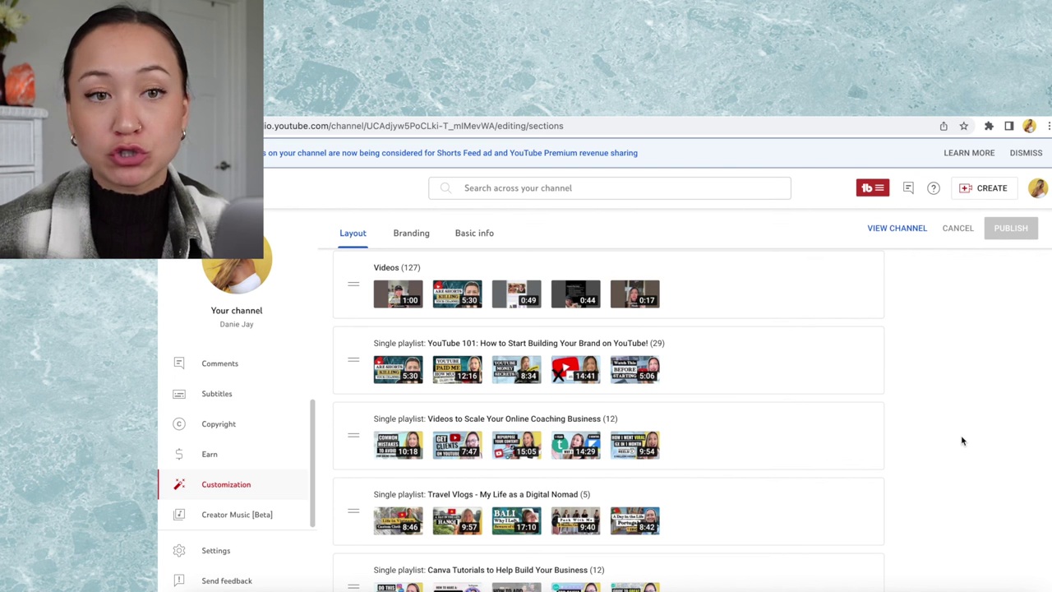
pyautogui.scroll(4, 960, 439)
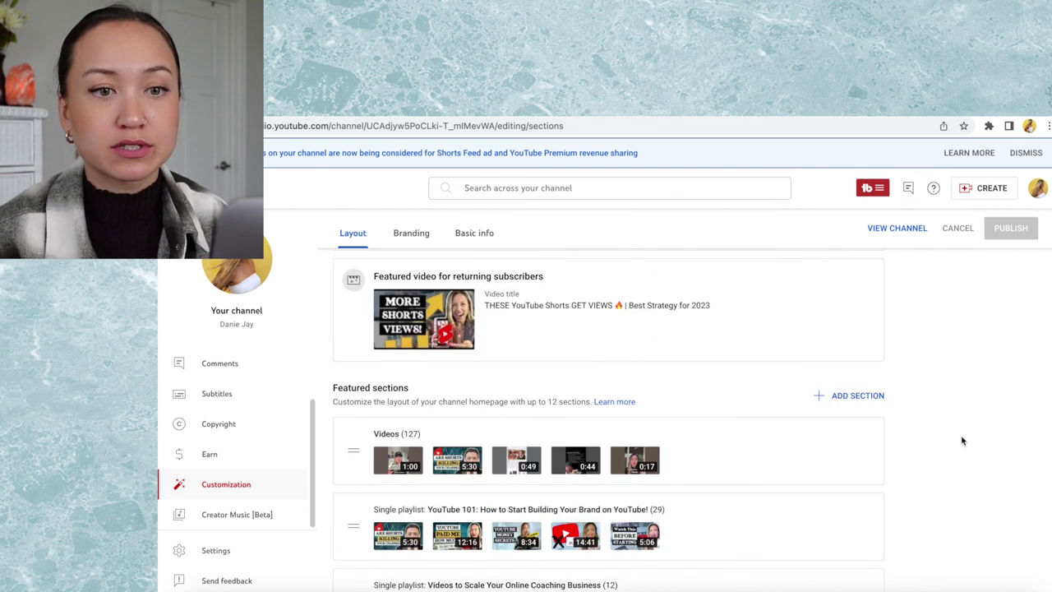
pyautogui.click(871, 446)
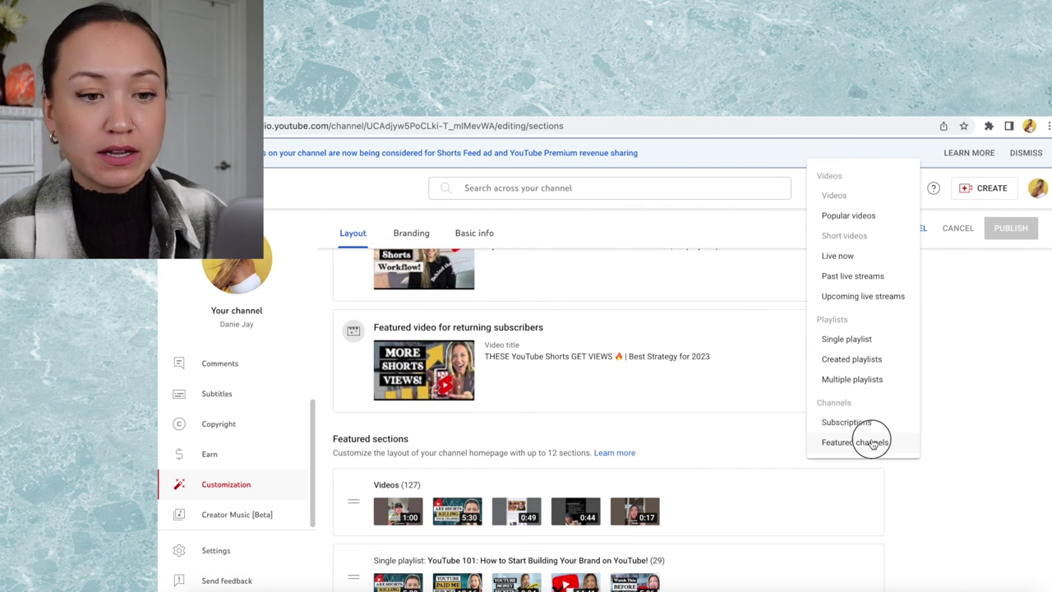
pyautogui.click(873, 444)
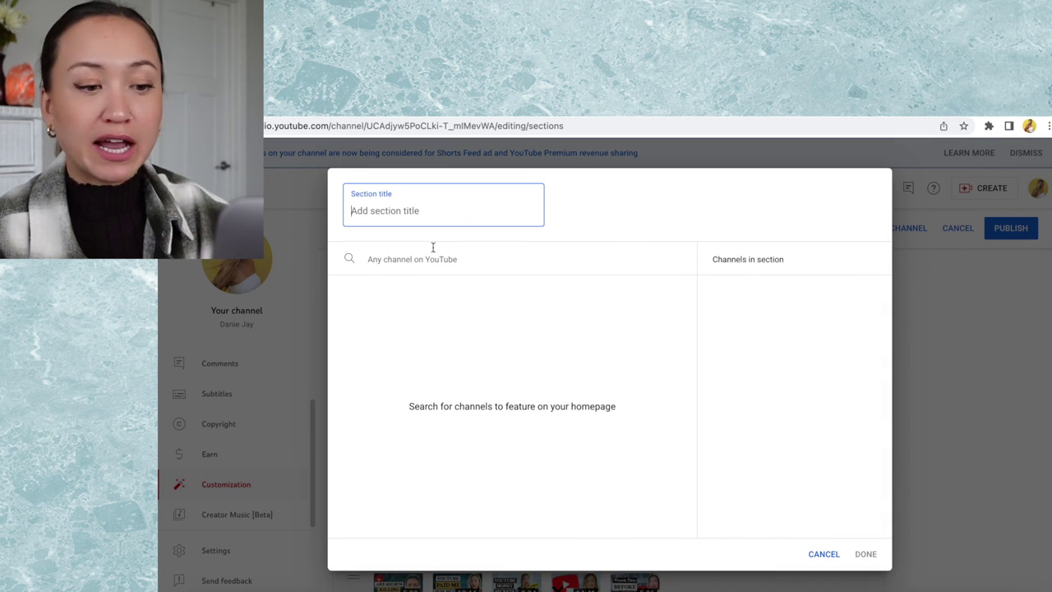
pyautogui.write('Follow My ')
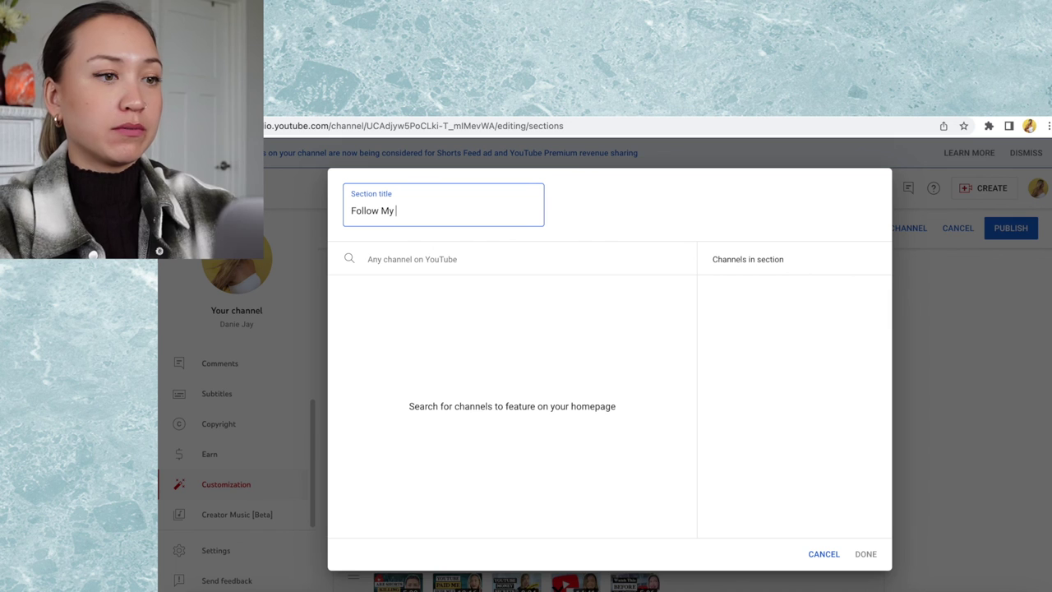
pyautogui.write('Vlogs Here!')
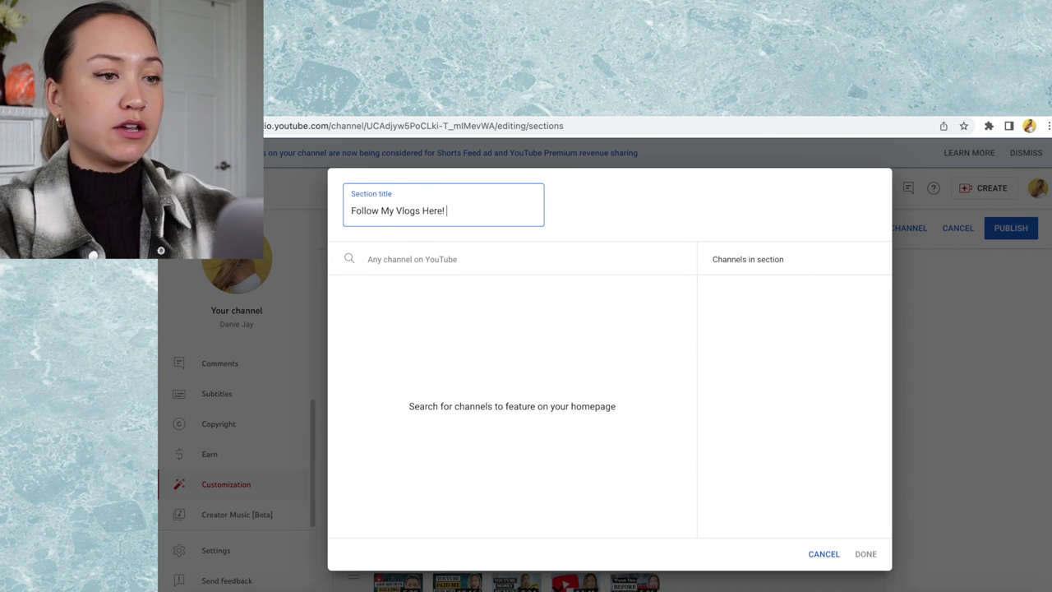
pyautogui.click(420, 261)
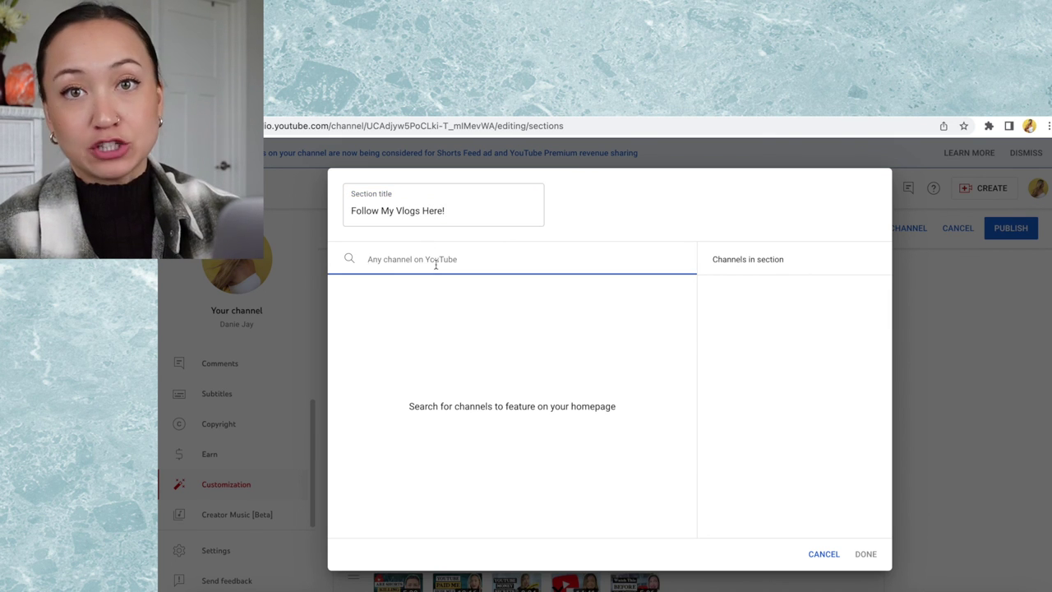
pyautogui.click(824, 556)
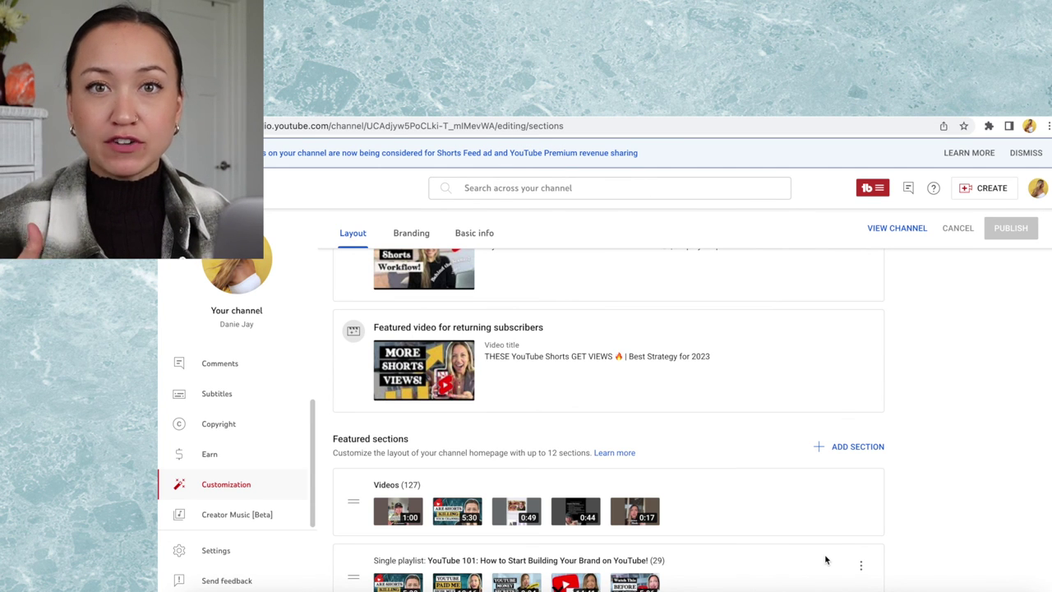